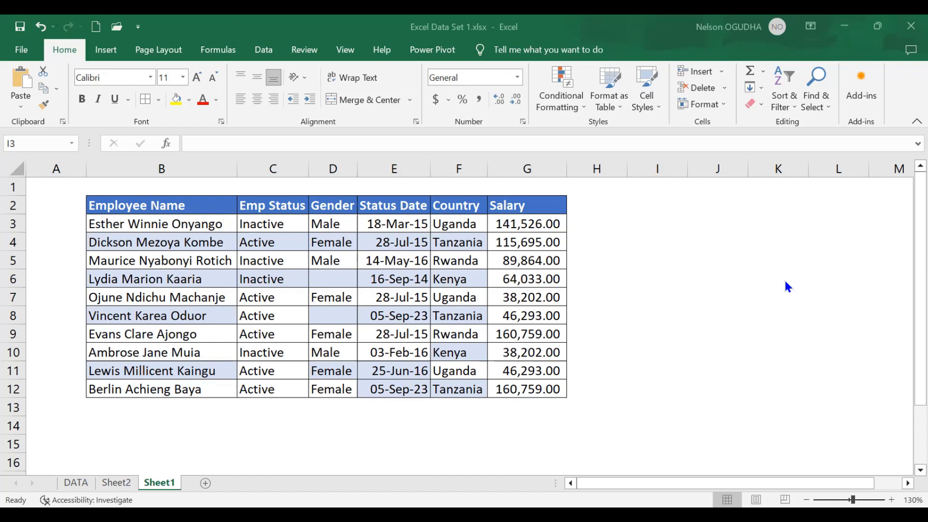
- Enter the labels COUNT and COUNTA in cells I3 and I4
click(669, 227)
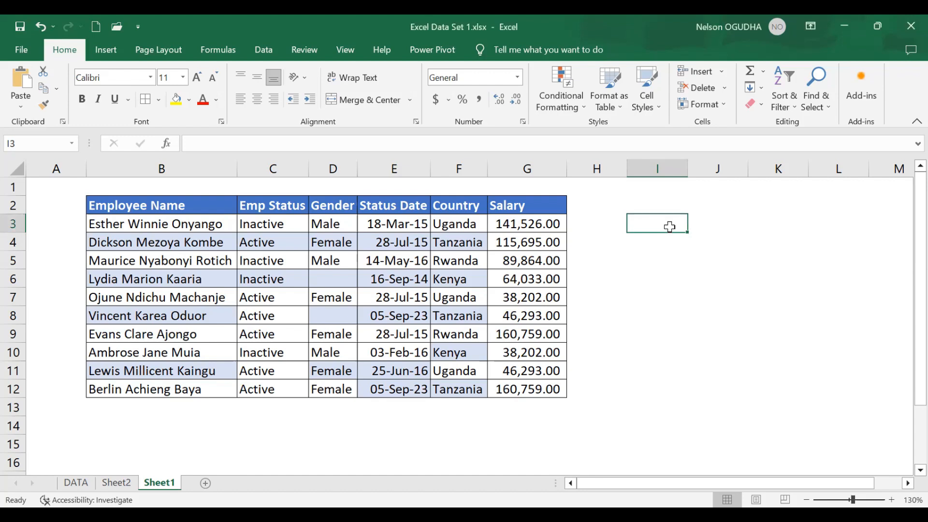
text(COUNT)
key(Return)
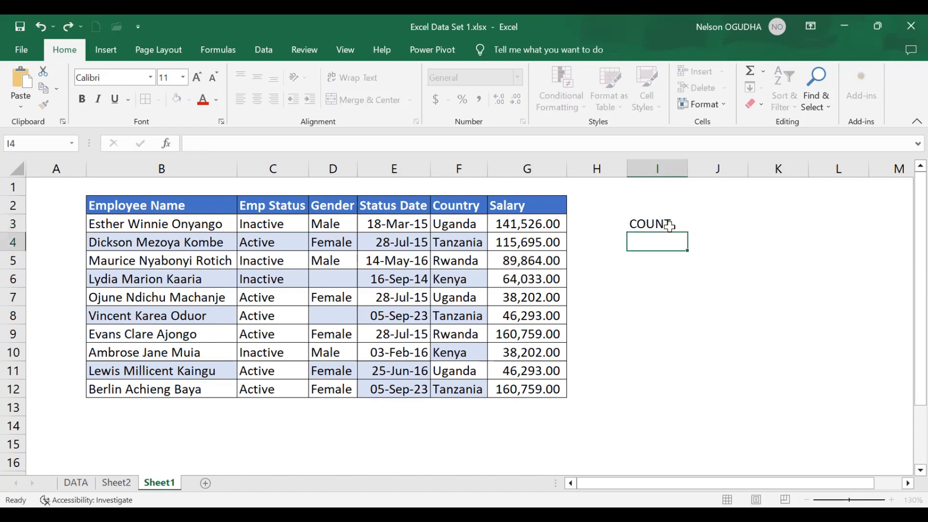
text(COUN)
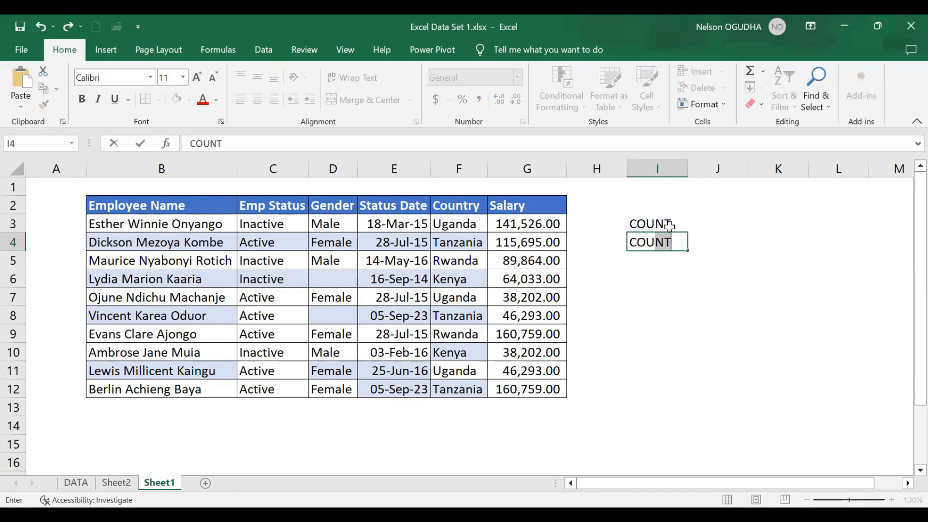
text(TA)
key(Return)
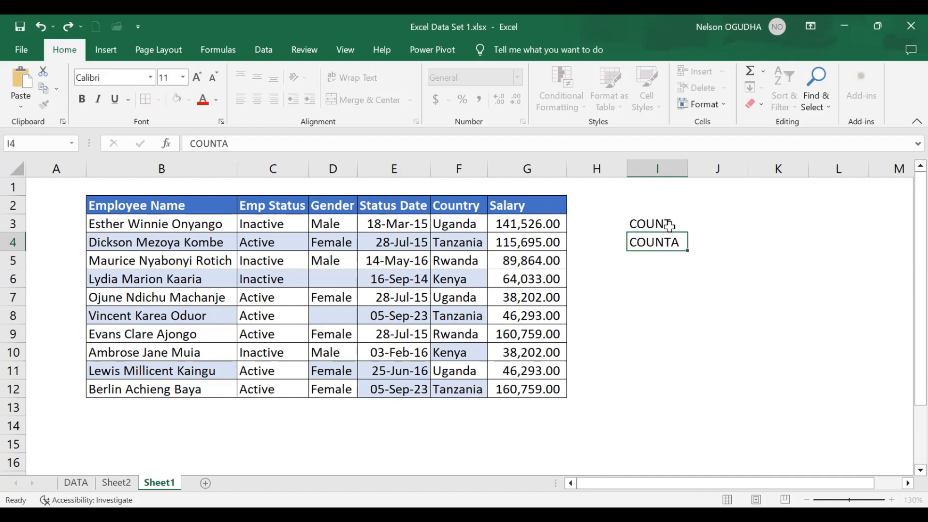
- Enter the labels COUNTBLANK and COUNTIF in cells I5 and I6
text(CO)
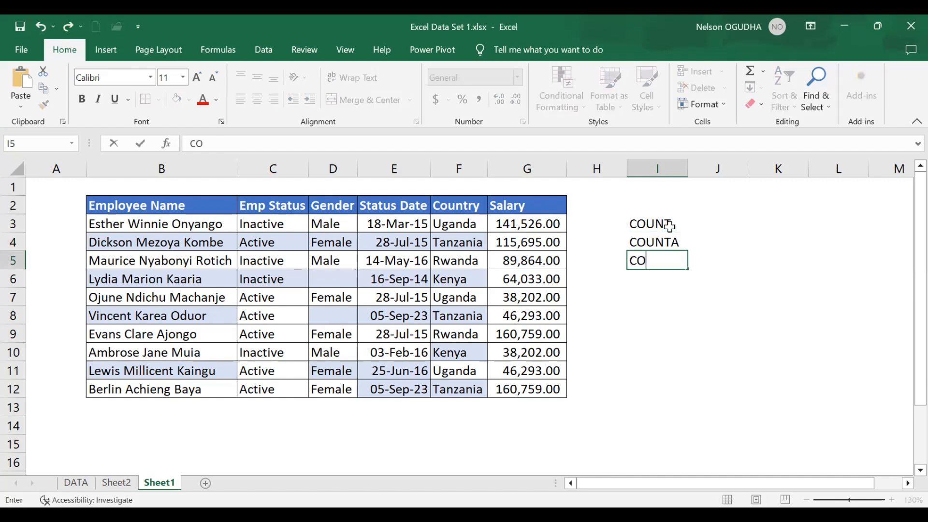
text(UNTBLANK)
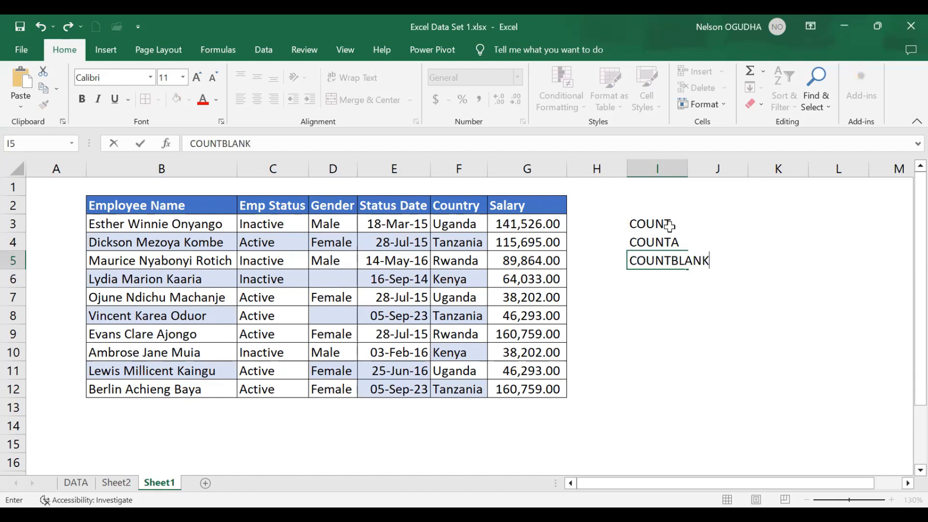
key(Return)
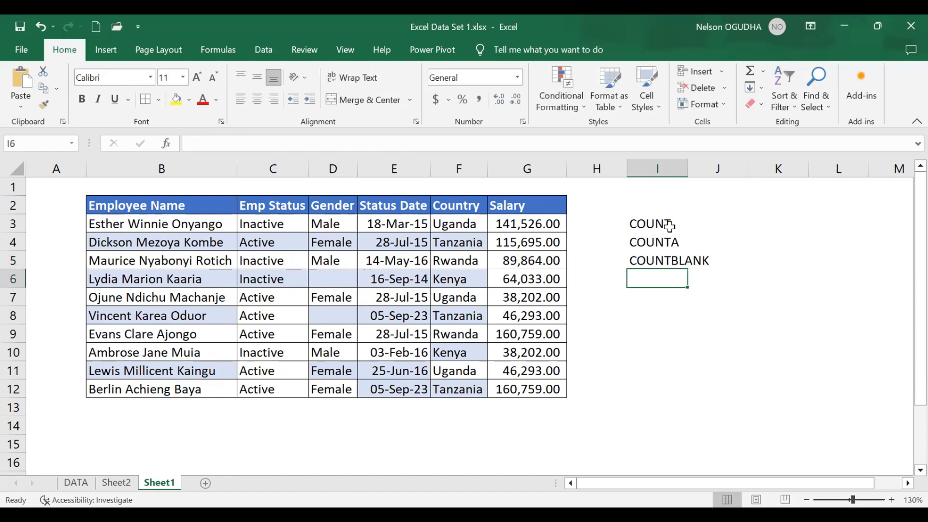
text(COUNT)
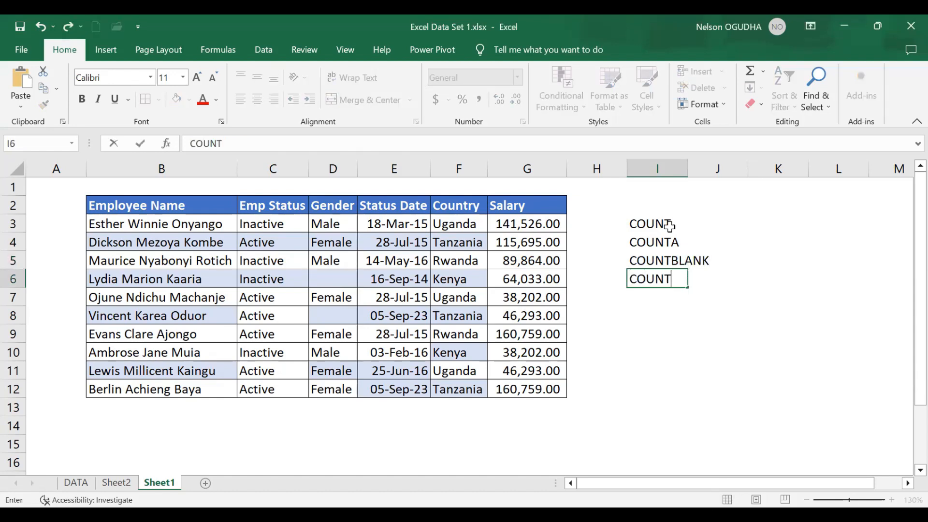
text(IF)
click(677, 327)
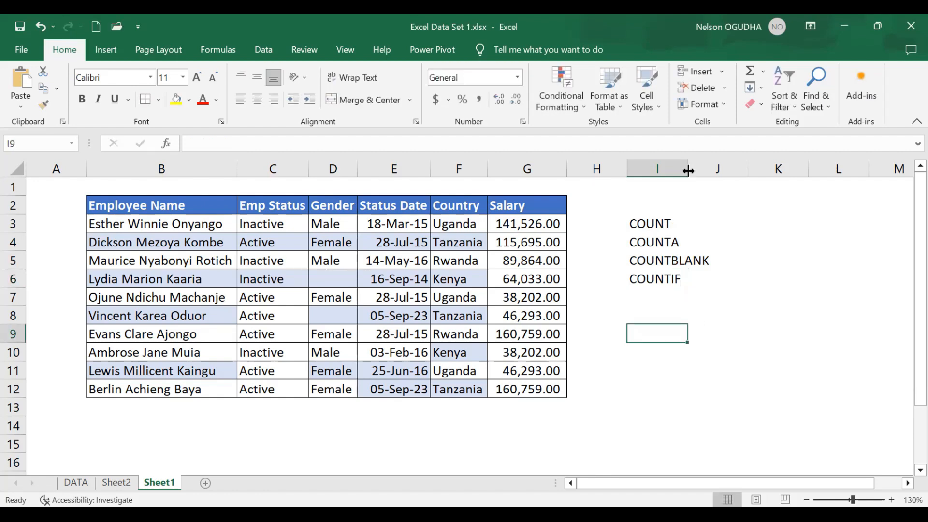
- Widen column I so the function labels fit
drag(688, 170, 713, 170)
click(679, 224)
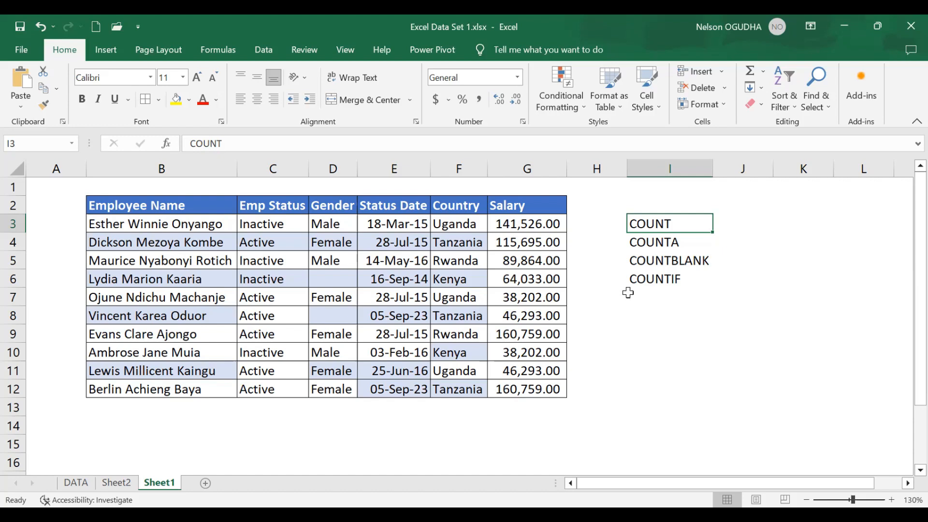
click(652, 282)
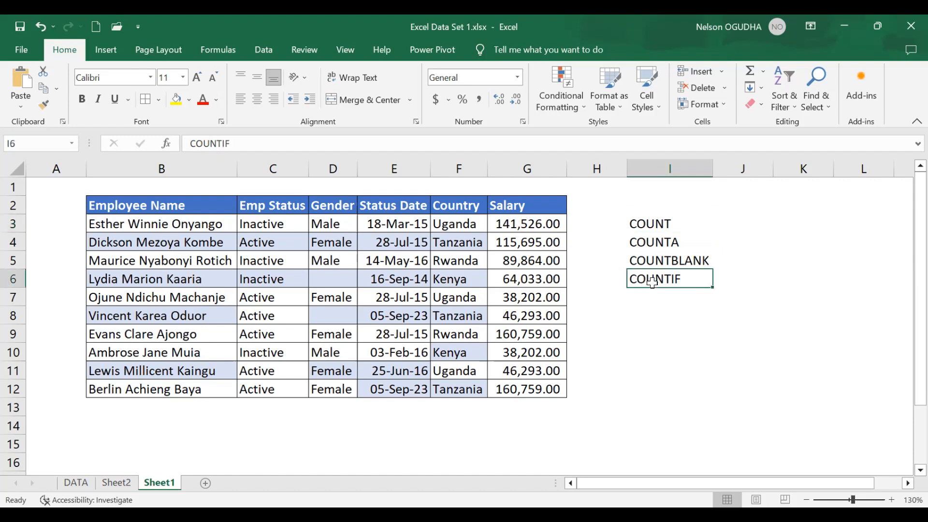
click(663, 225)
- In J3, enter =COUNT(G3:G12) to count the Salary values
click(732, 222)
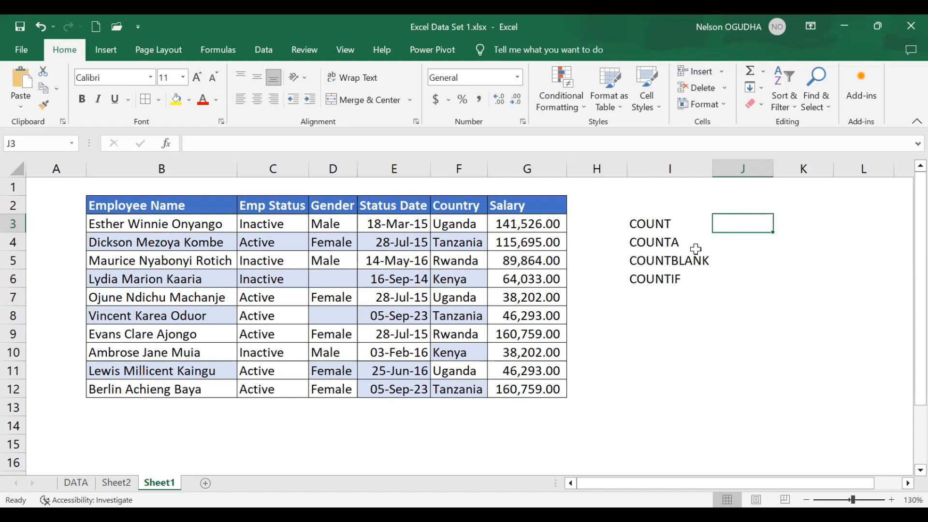
text(=)
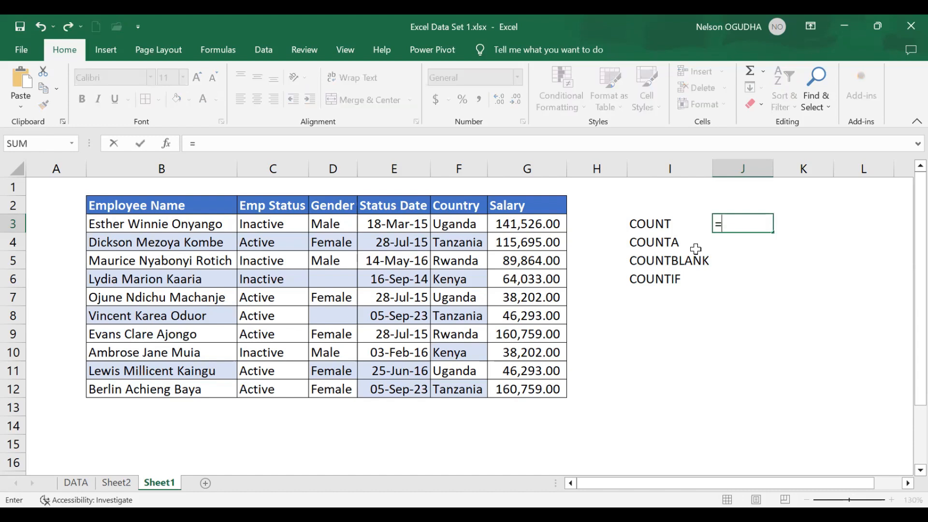
text(count)
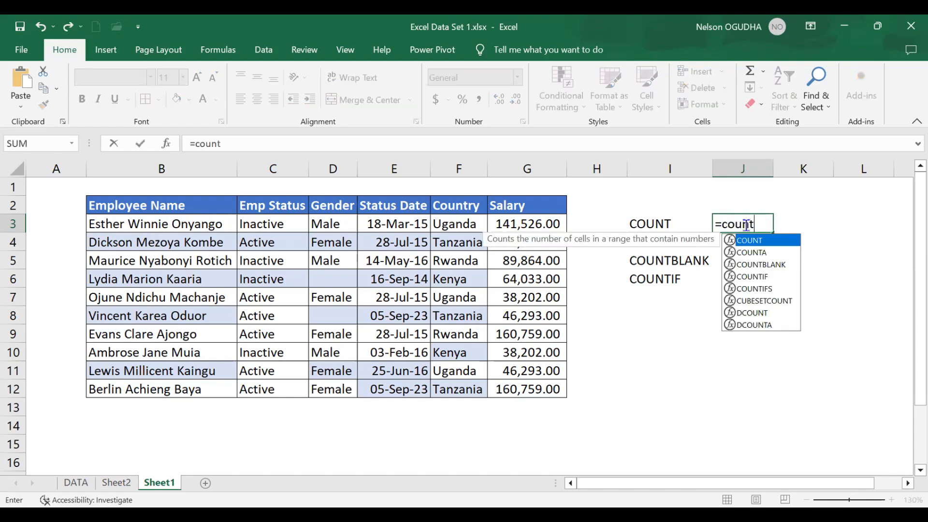
text(()
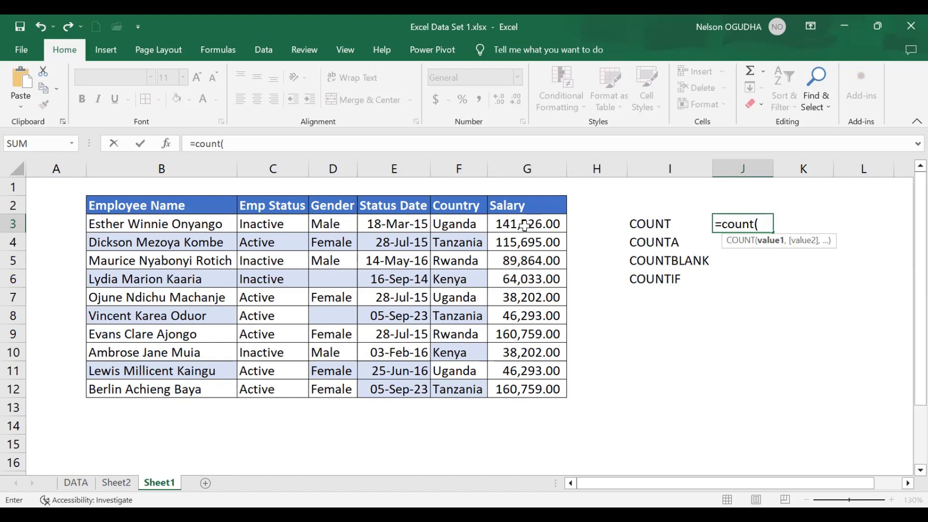
click(524, 225)
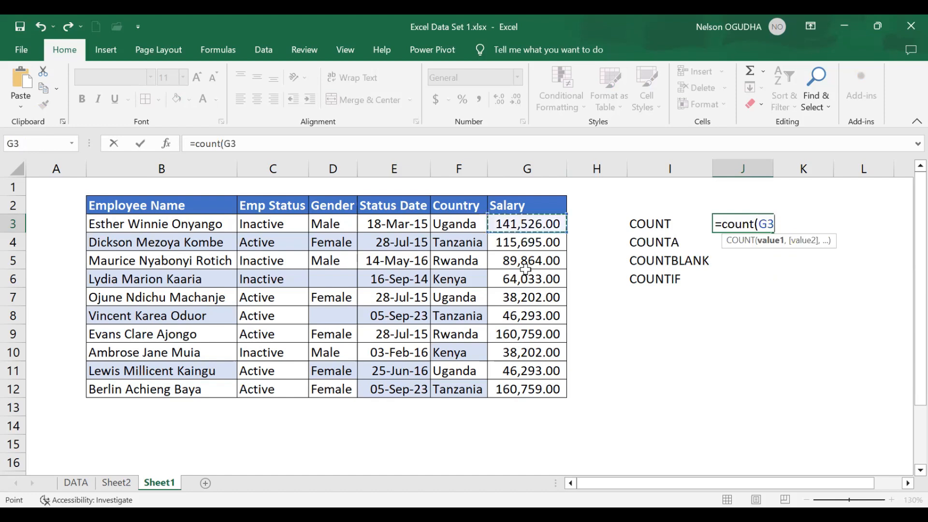
shift+click(532, 387)
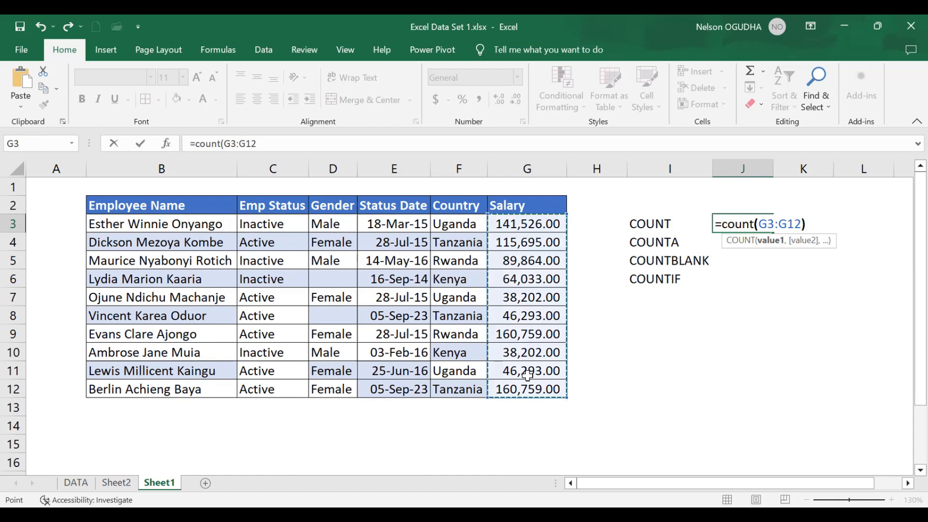
key(Return)
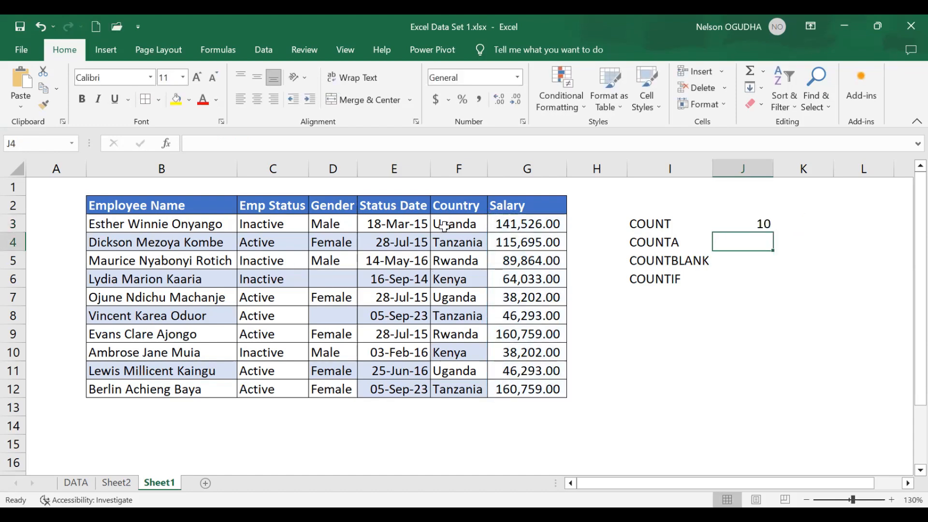
- In K3, enter =COUNT(F3:F12) to count the Country column
click(793, 223)
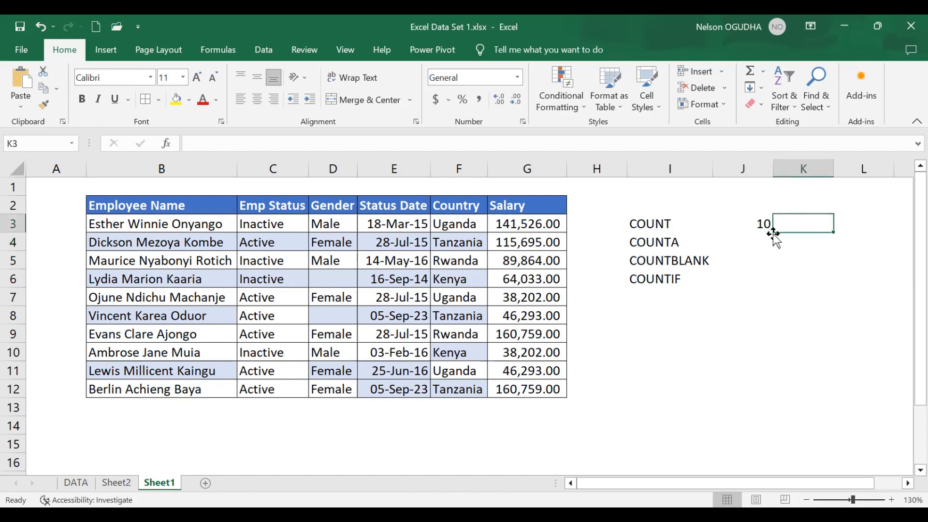
text(=)
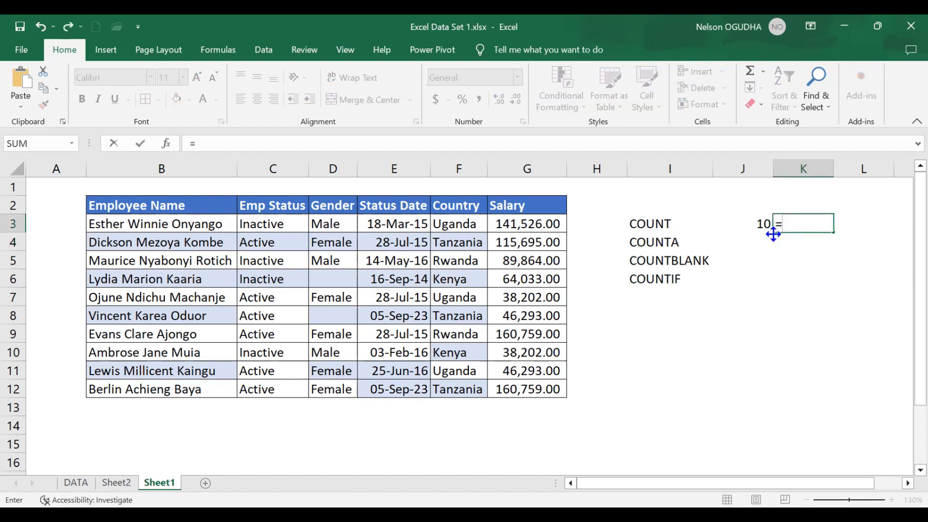
text(COUNT()
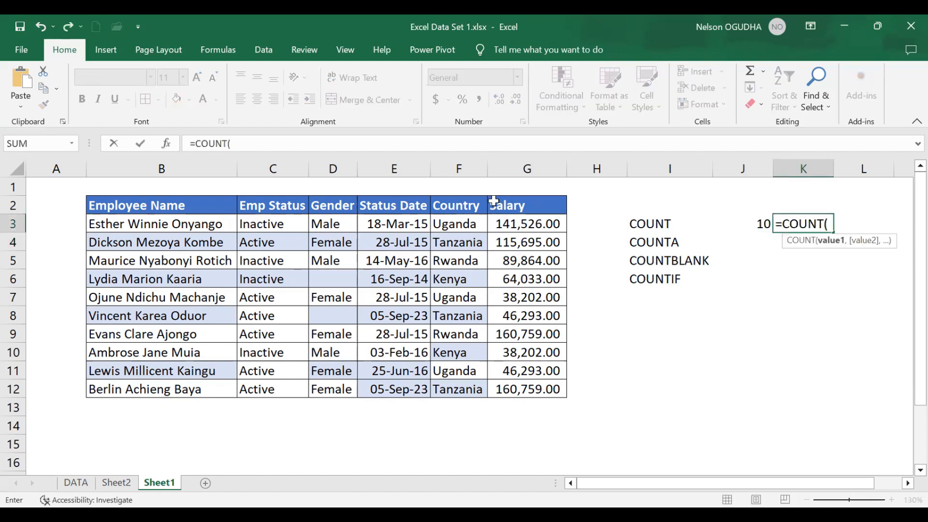
click(452, 225)
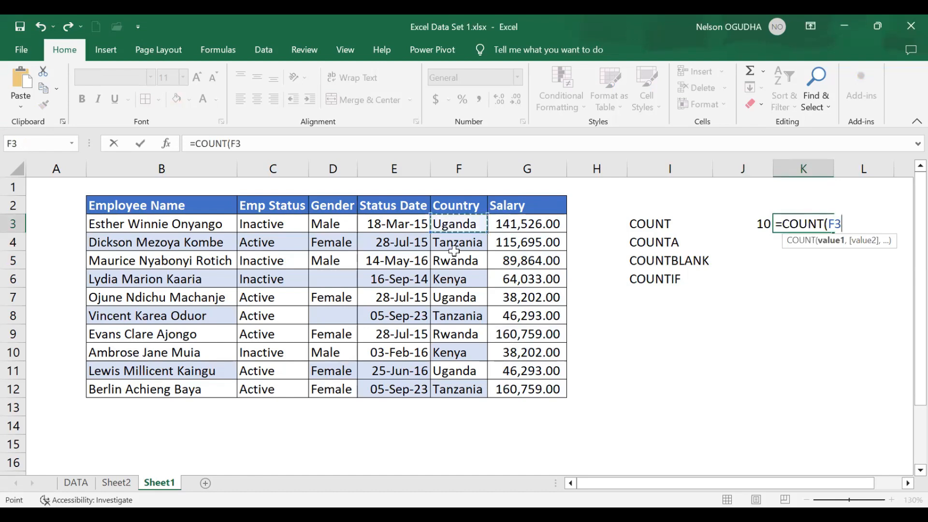
shift+click(460, 388)
key(Return)
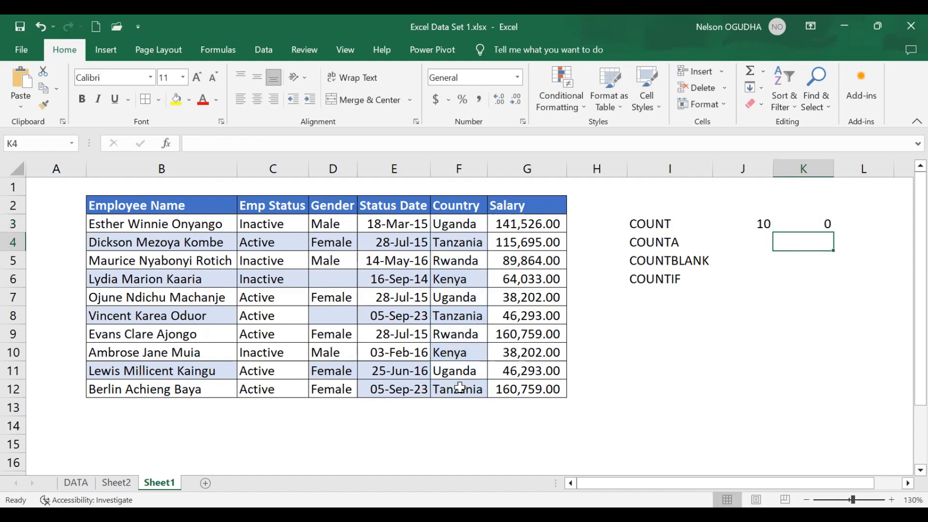
- Select the Country values and inspect the COUNT formula in J3
drag(453, 226, 455, 388)
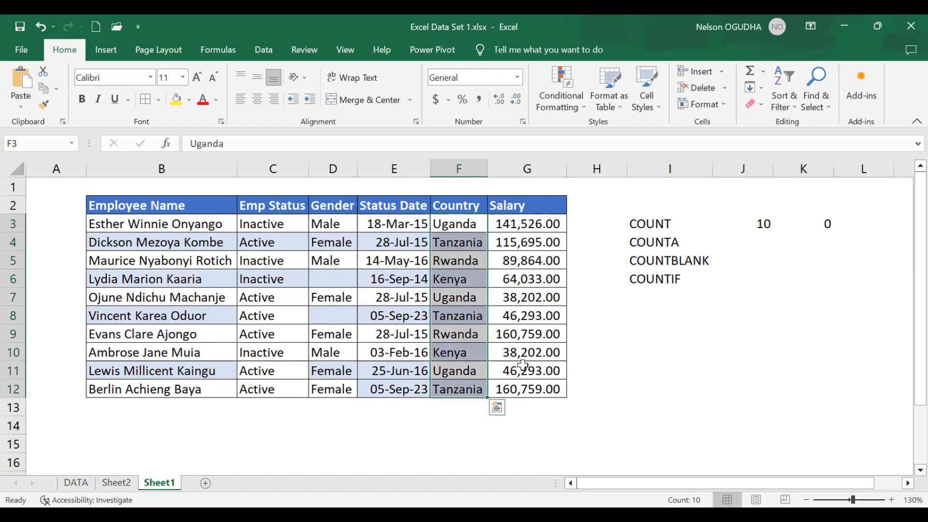
click(753, 222)
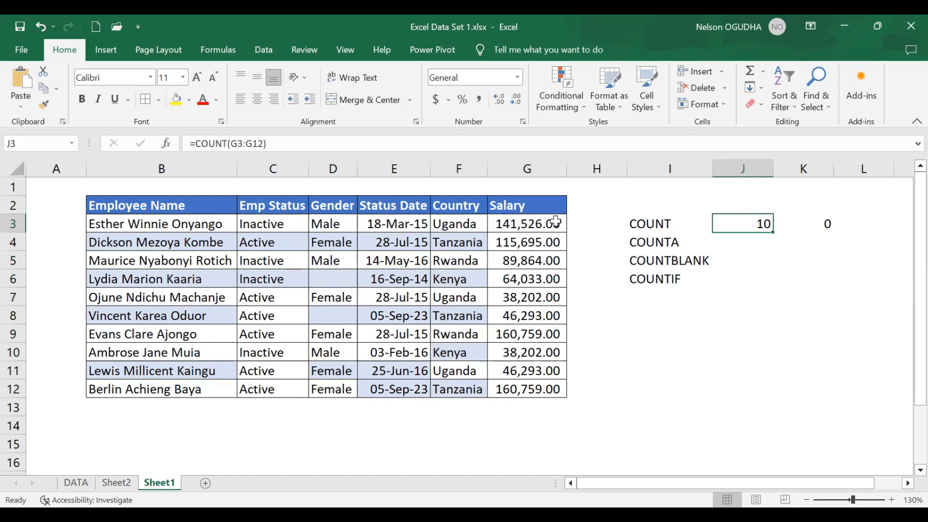
- Apply comma number style to the Status Date cells E3:E12, then undo it
click(395, 224)
drag(397, 239, 390, 387)
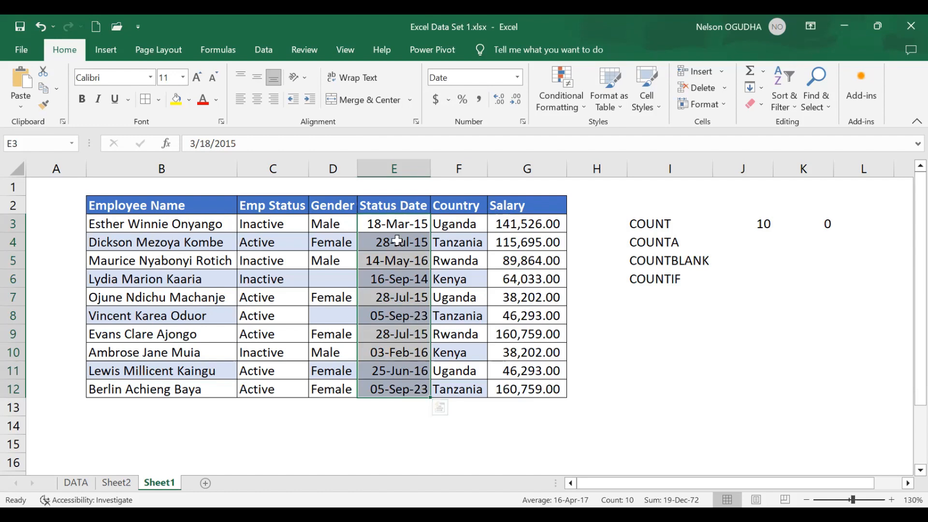
click(480, 99)
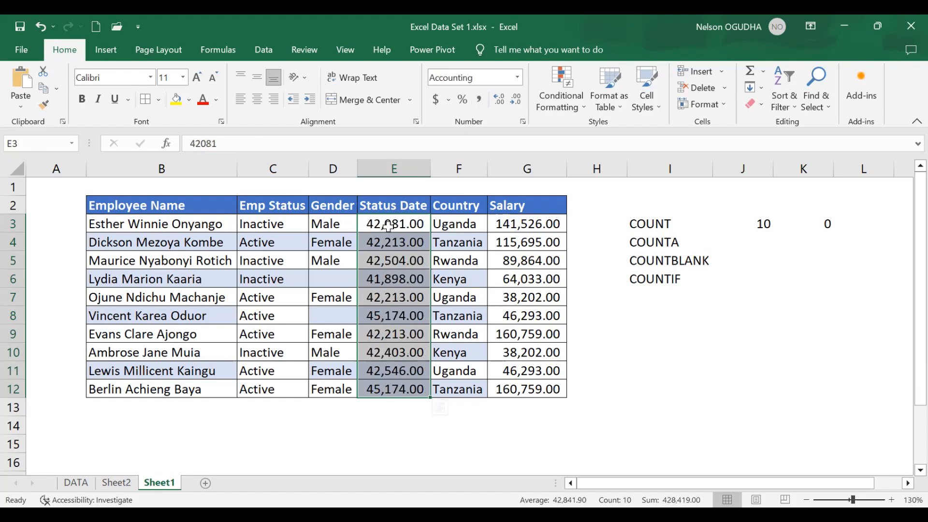
drag(388, 228, 403, 383)
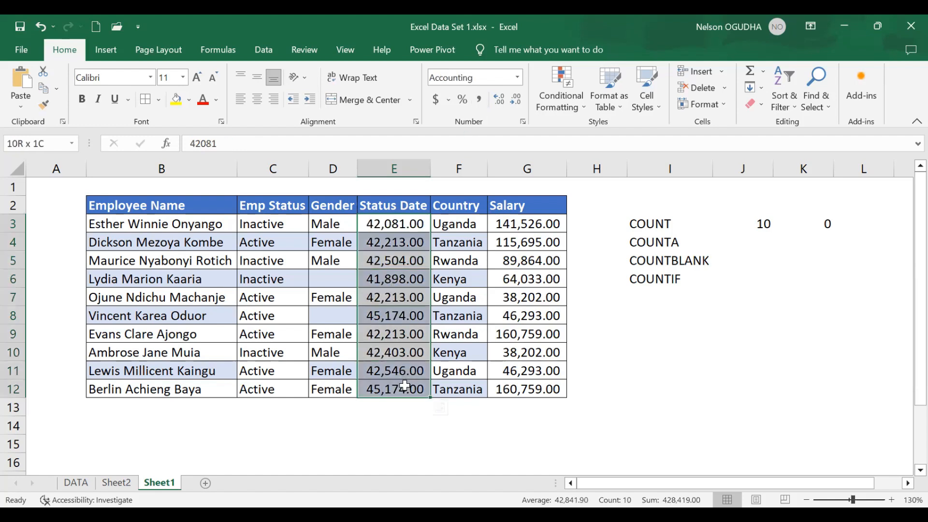
key(ctrl+z)
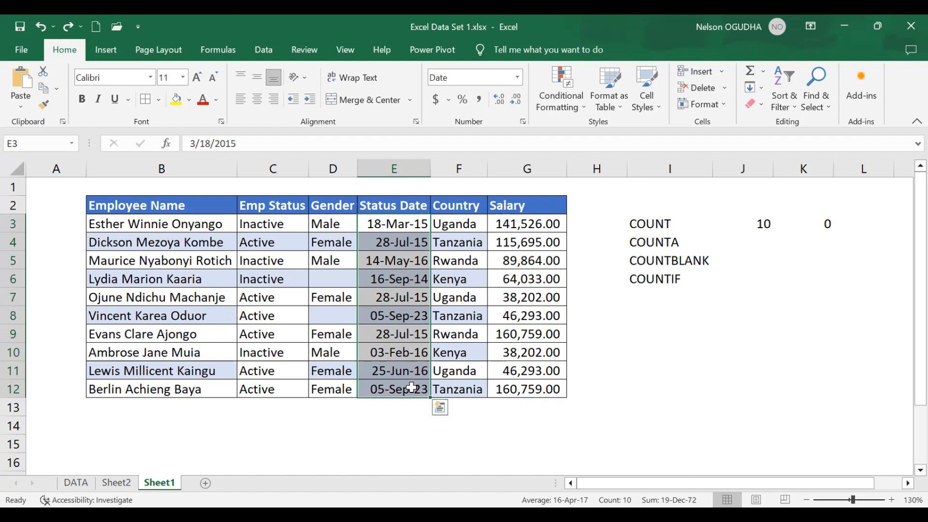
- In J4, enter =COUNTA(F3:F12) to count non-empty Country cells
click(756, 244)
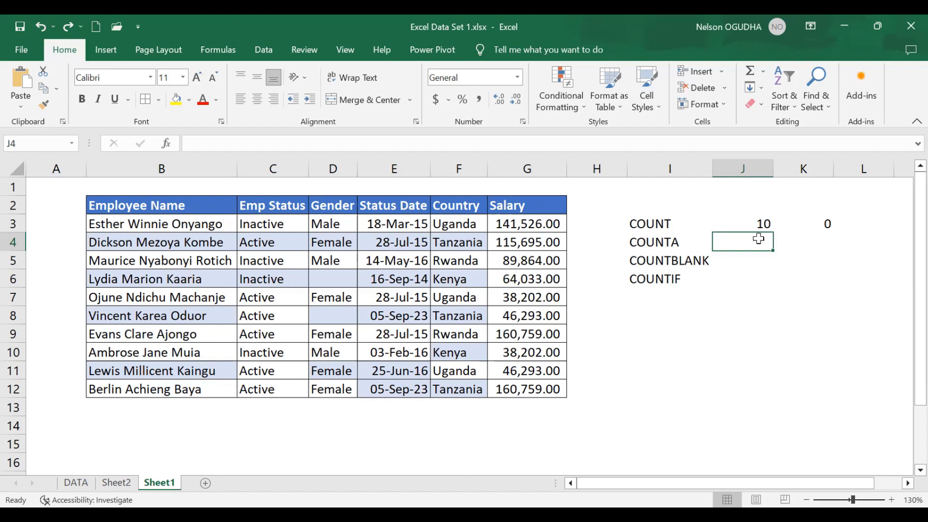
text(=)
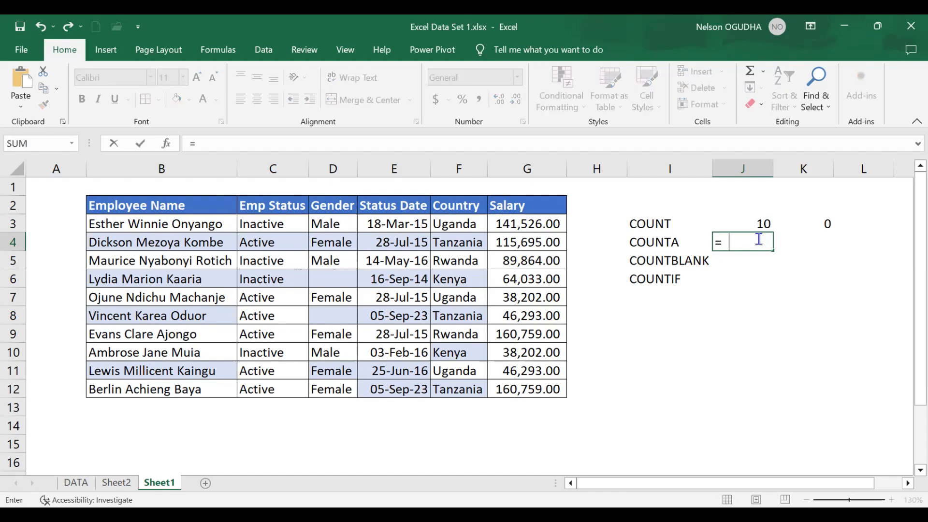
text(COUNT()
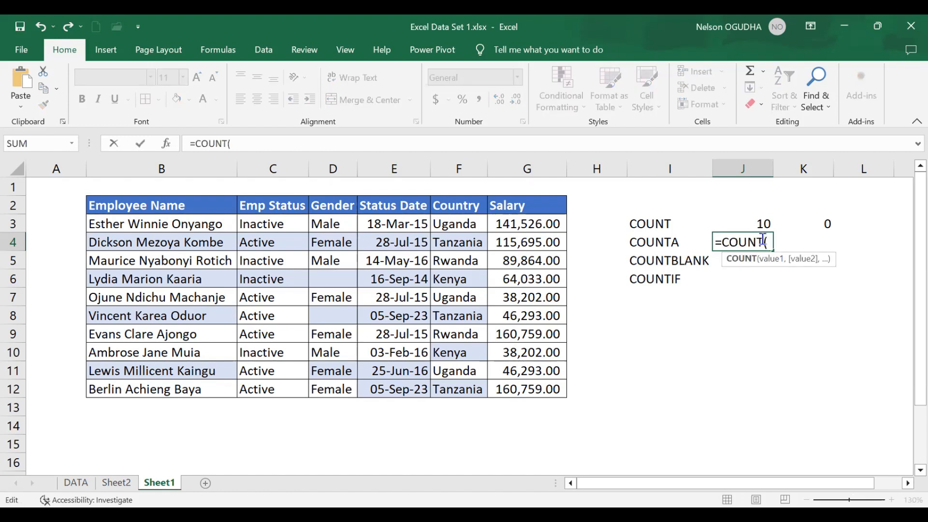
click(764, 244)
text(A)
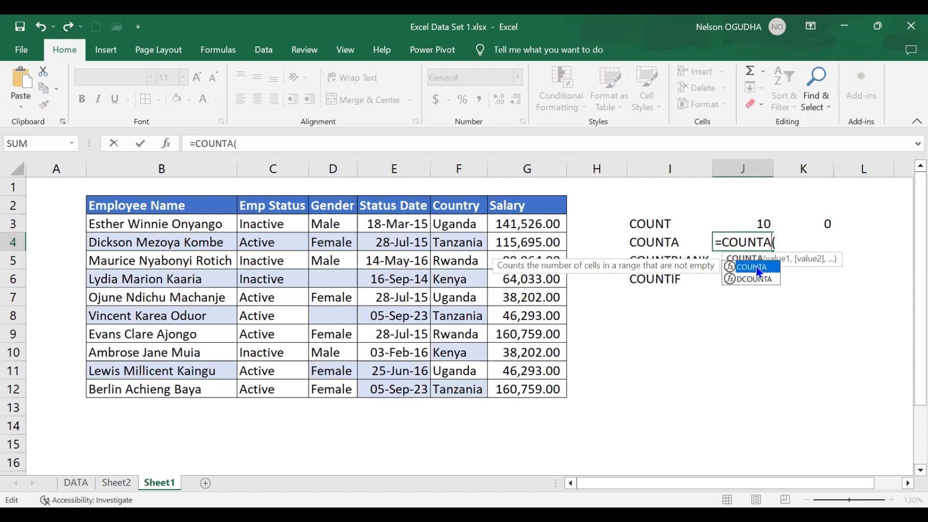
click(779, 243)
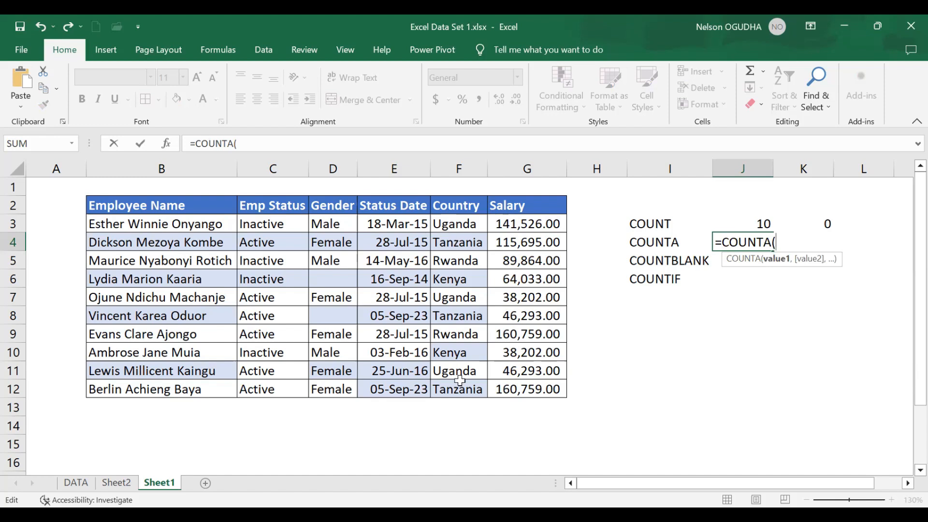
drag(459, 223, 462, 386)
key(Return)
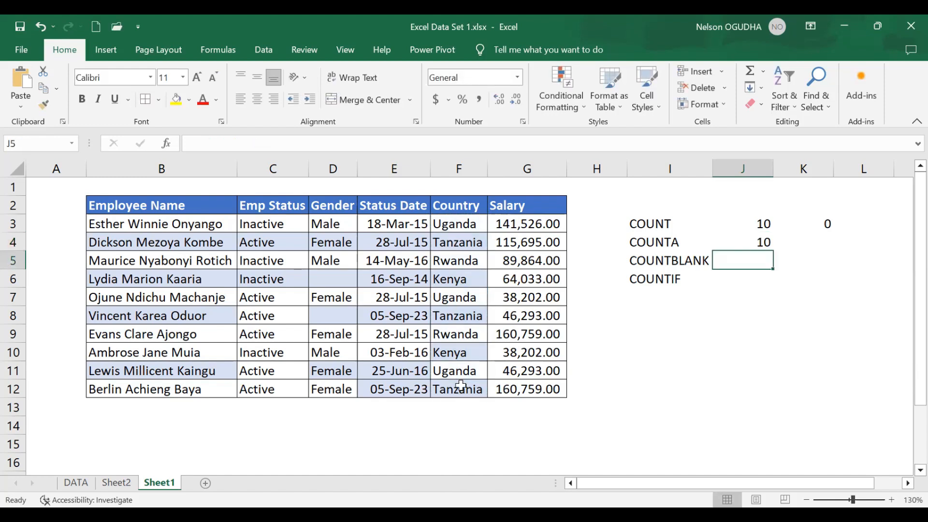
- In K4, enter =COUNTA(G3:G12) to count the Salary cells, then select the Salary values G3:G12 to check them
click(807, 241)
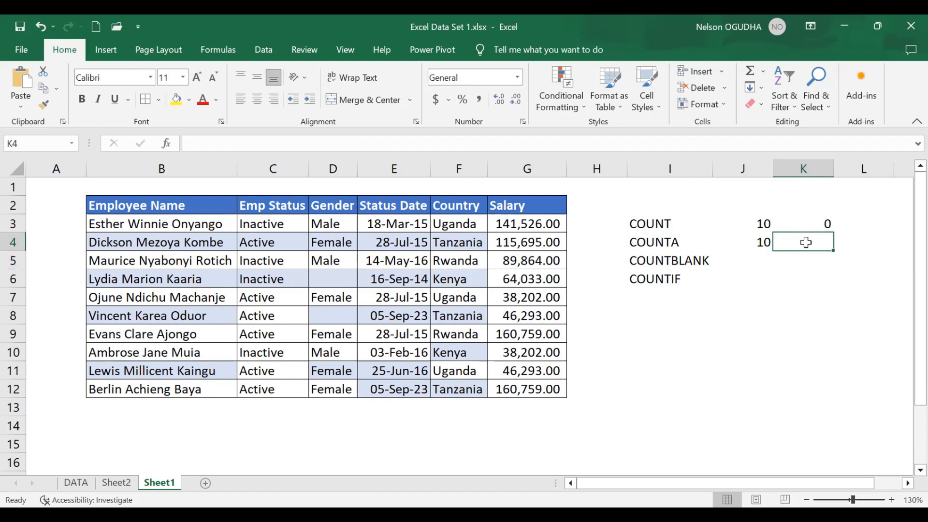
text(=)
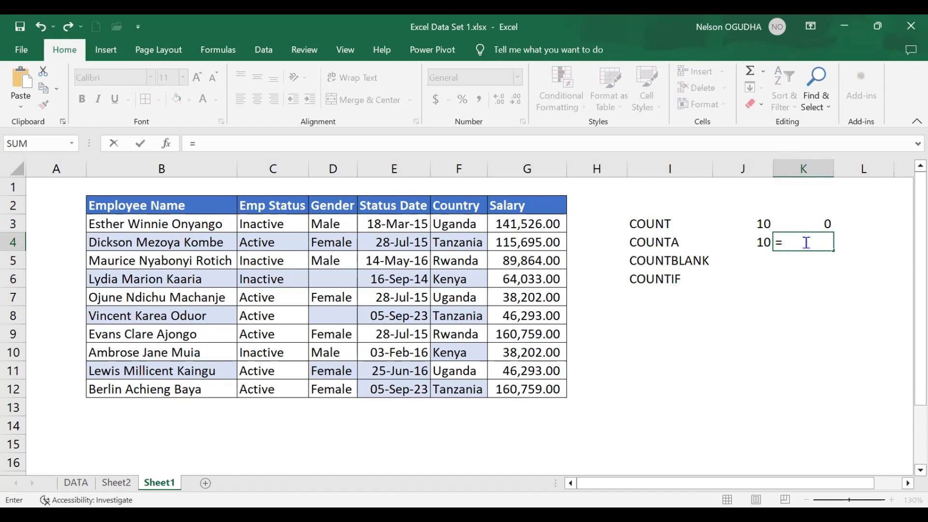
text(COUNT()
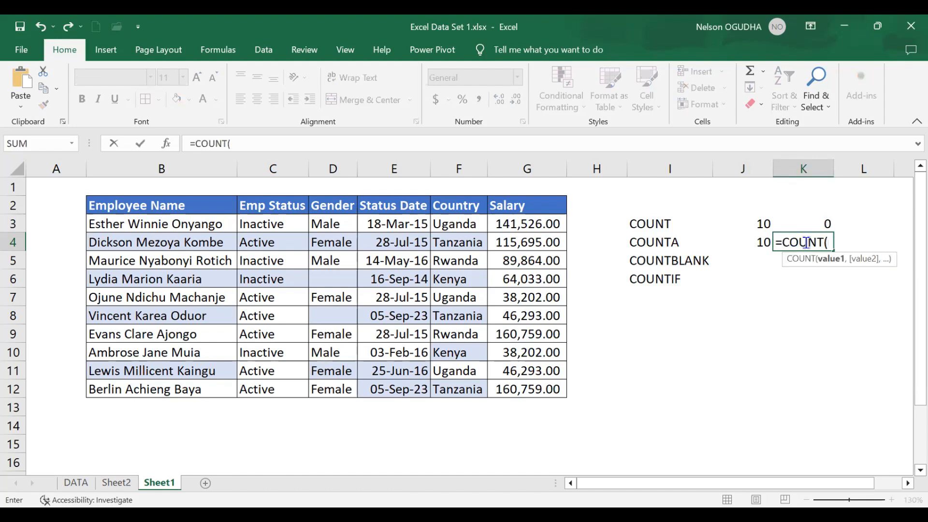
key(BackSpace)
text(A()
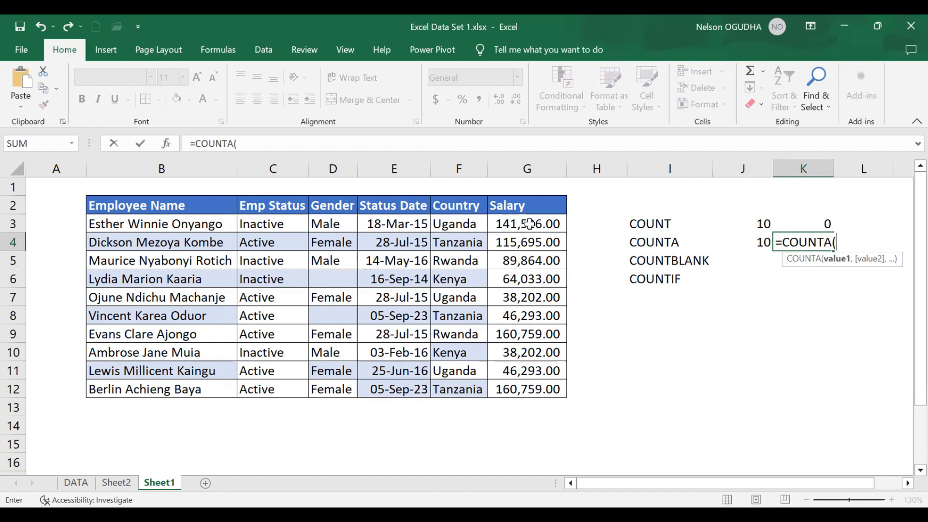
drag(521, 224, 520, 385)
text())
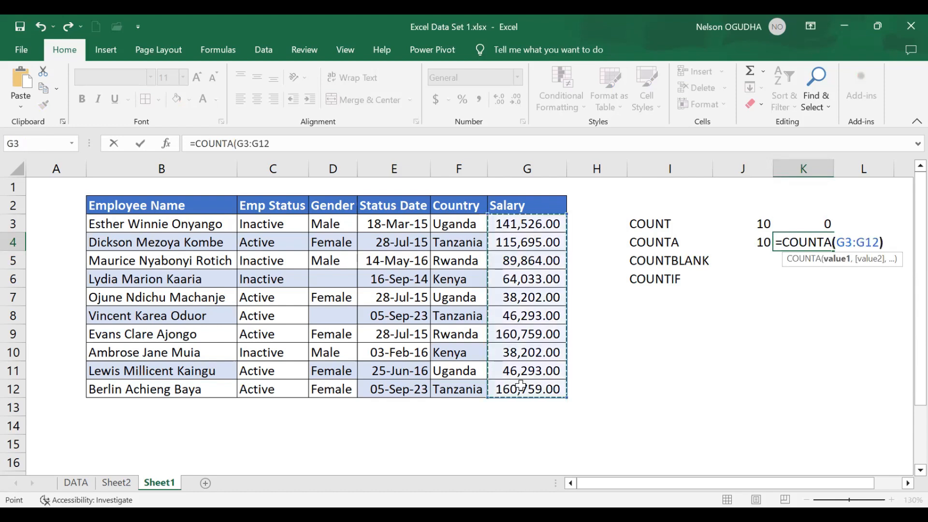
key(Return)
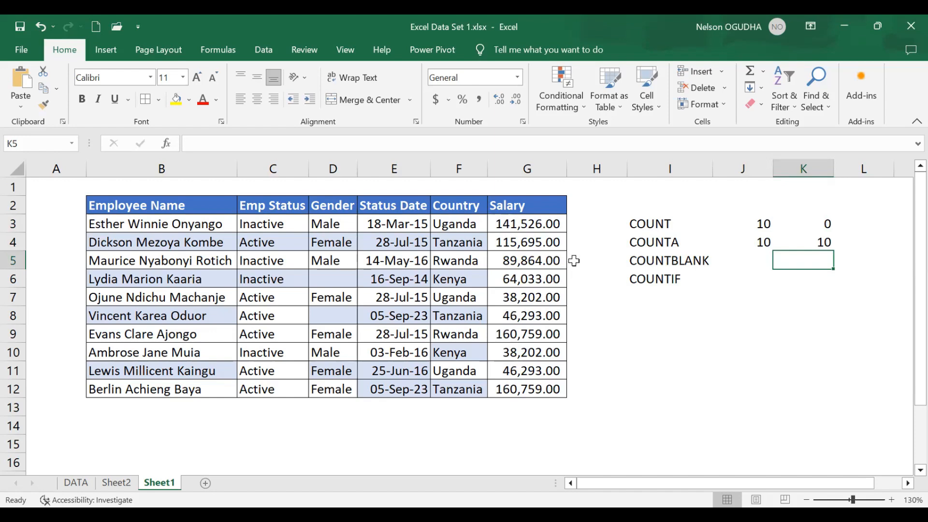
drag(531, 225, 561, 389)
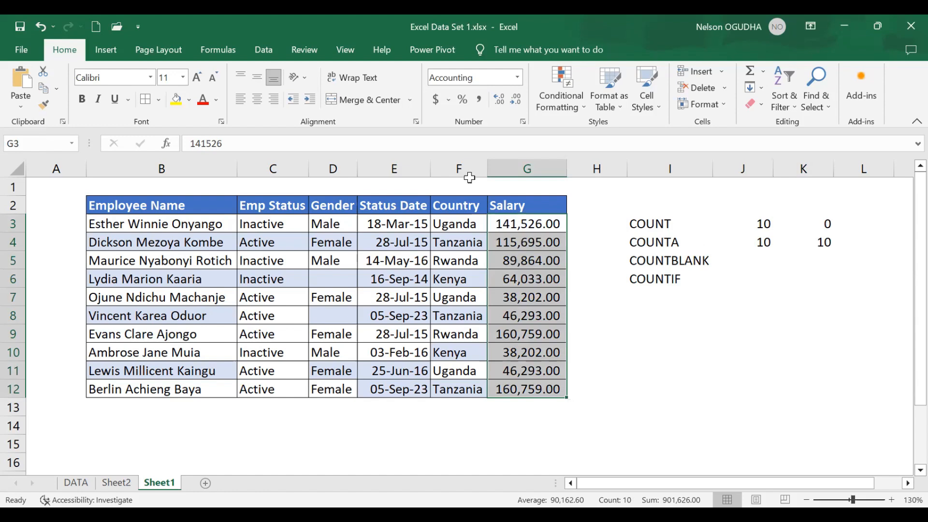
- In J5, enter =COUNTBLANK(D3:D12) to count the empty Gender cells
click(757, 257)
text(=)
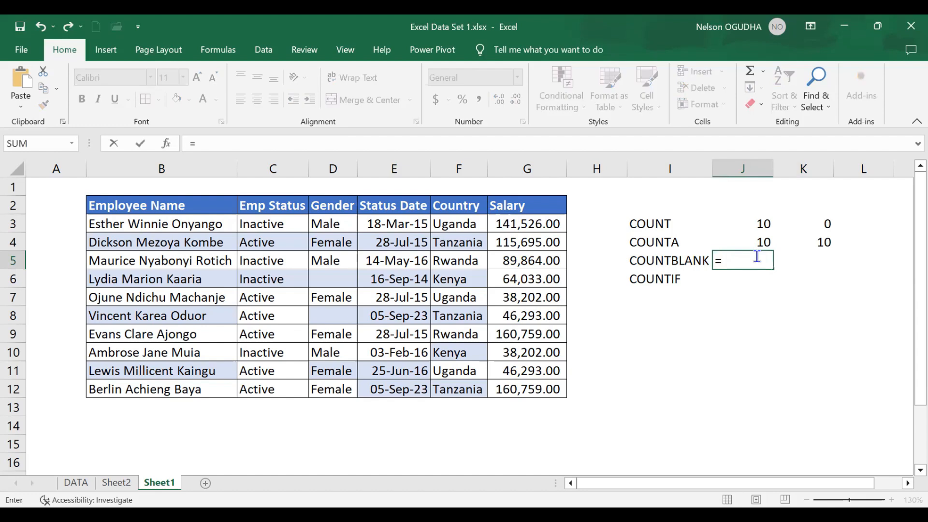
text(COUNT()
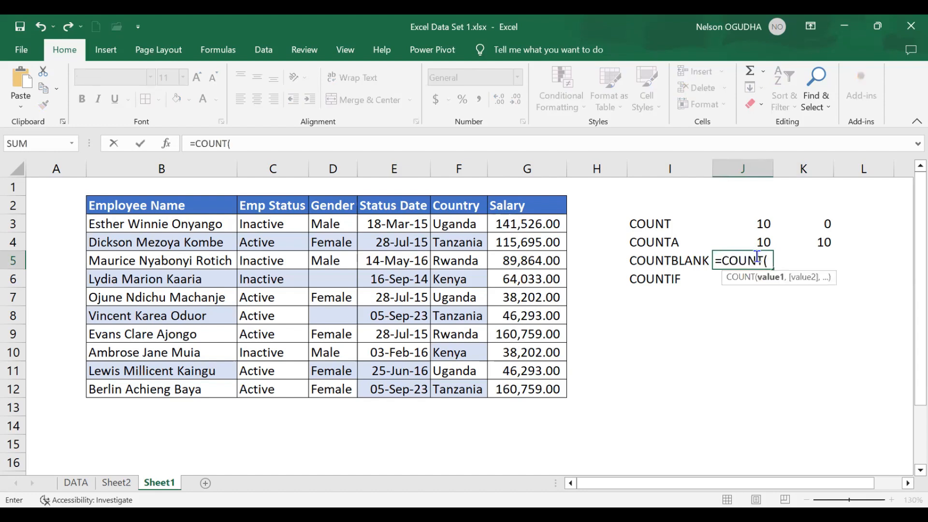
key(BackSpace)
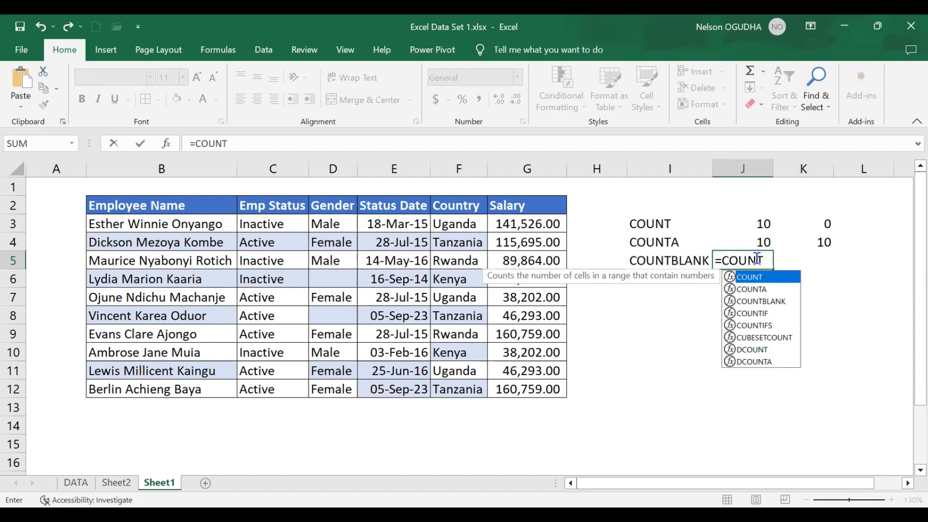
double_click(763, 301)
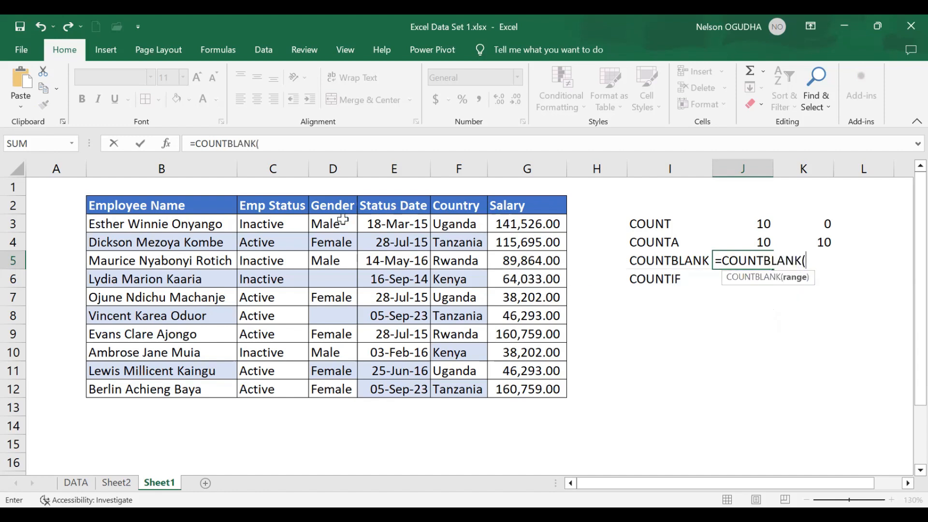
drag(342, 223, 335, 386)
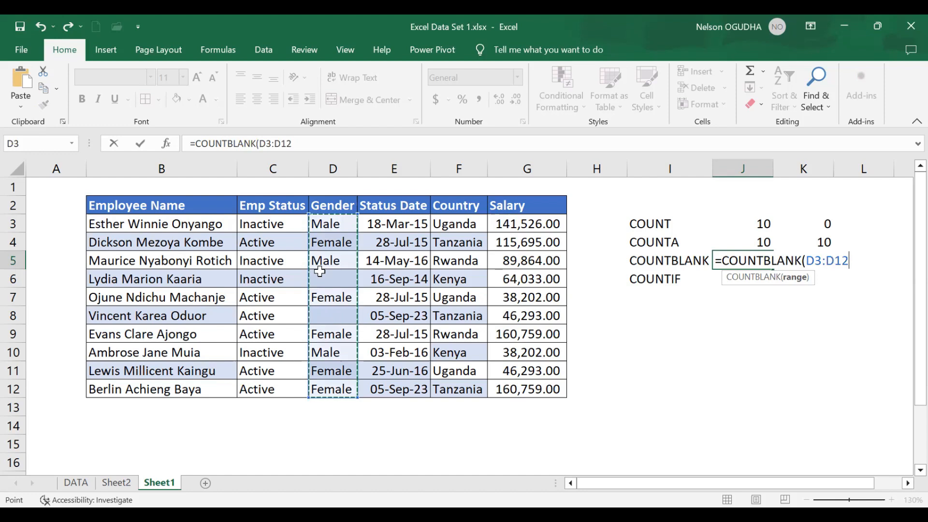
key(Return)
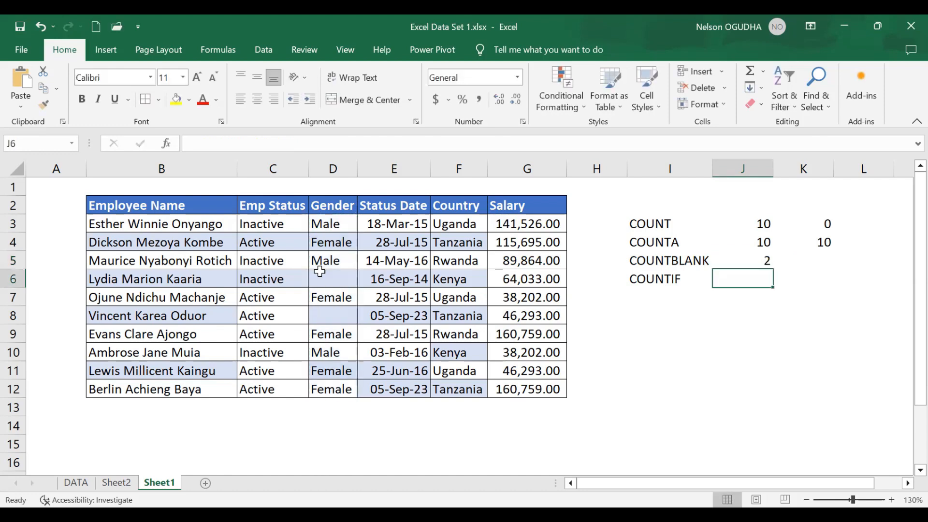
- Inspect the empty Gender cells D6 and D8, returning to J6
click(347, 280)
click(332, 314)
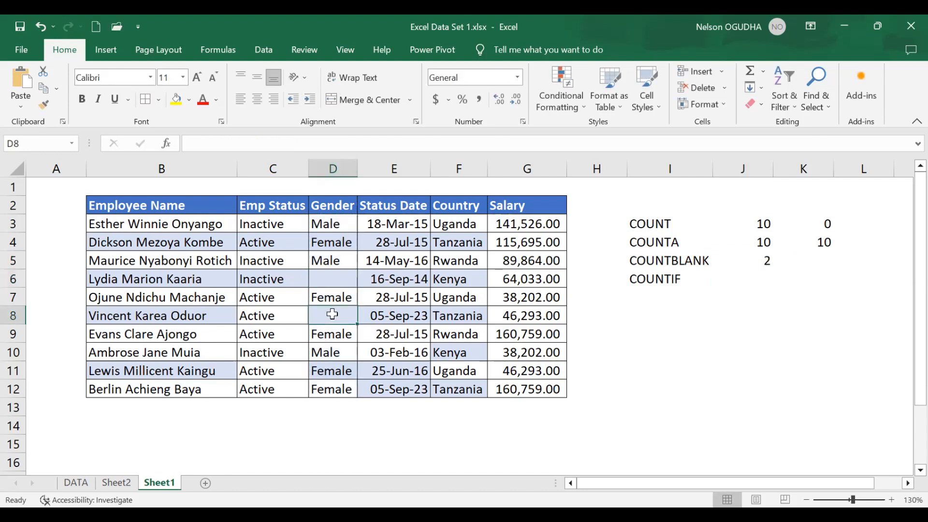
click(748, 280)
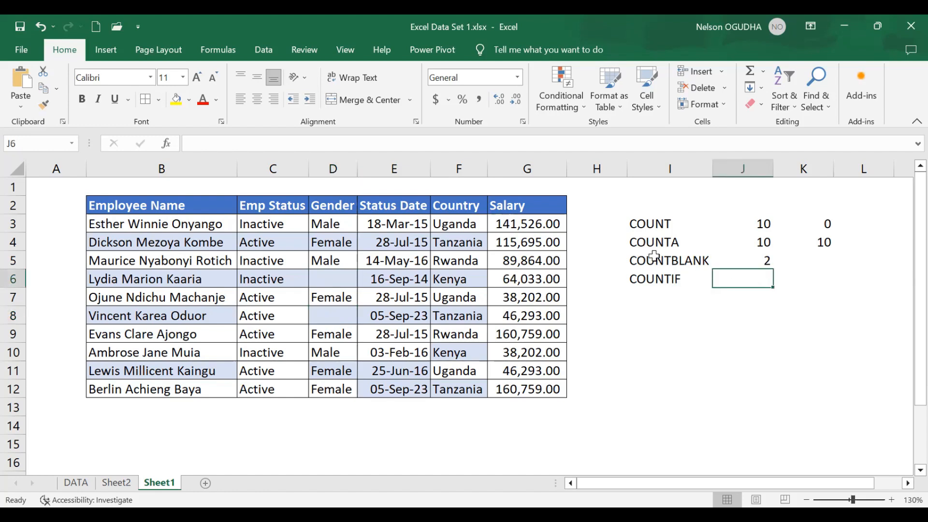
- In J6, enter =COUNTIF(C:C,"Active") to count employees whose Emp Status is Active
click(667, 279)
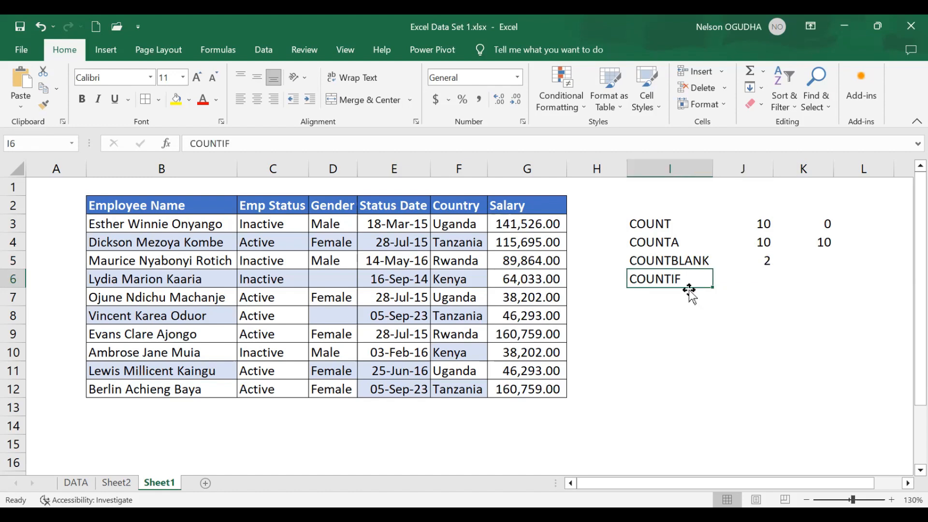
click(761, 279)
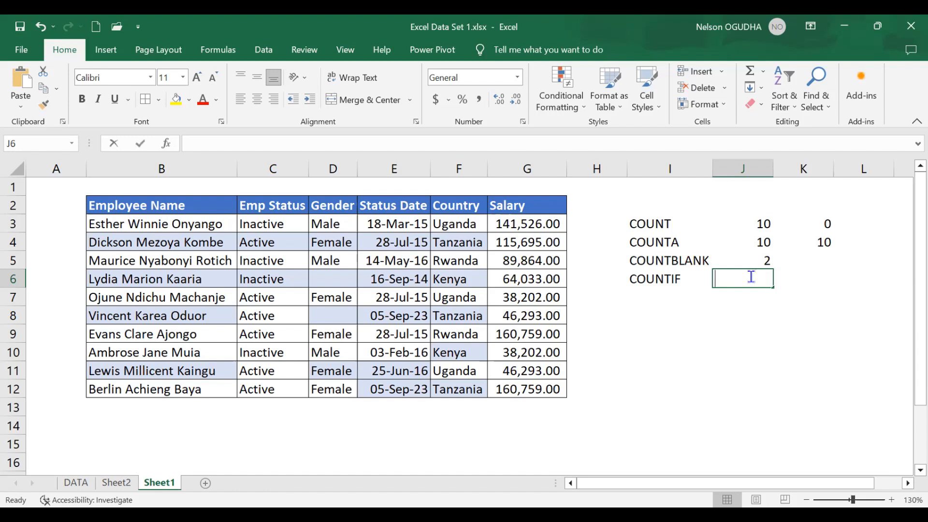
text(=)
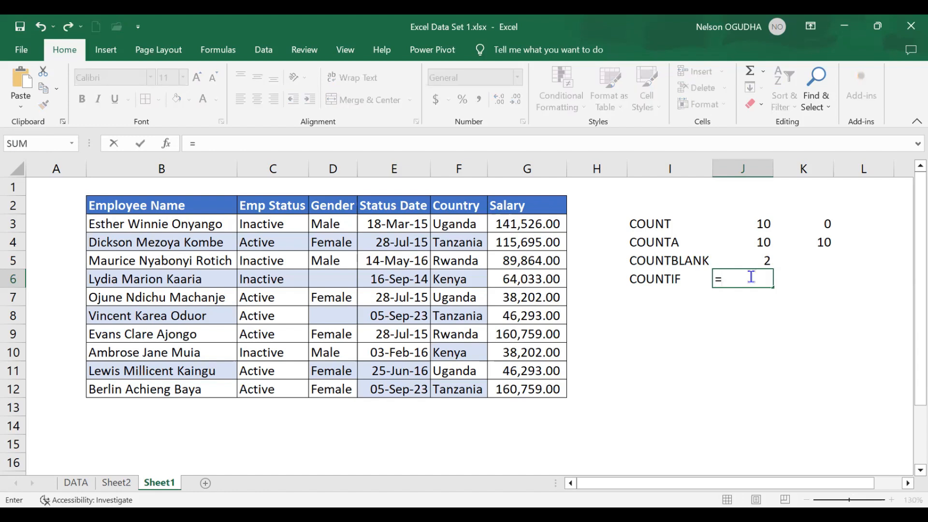
text(COUNTIF)
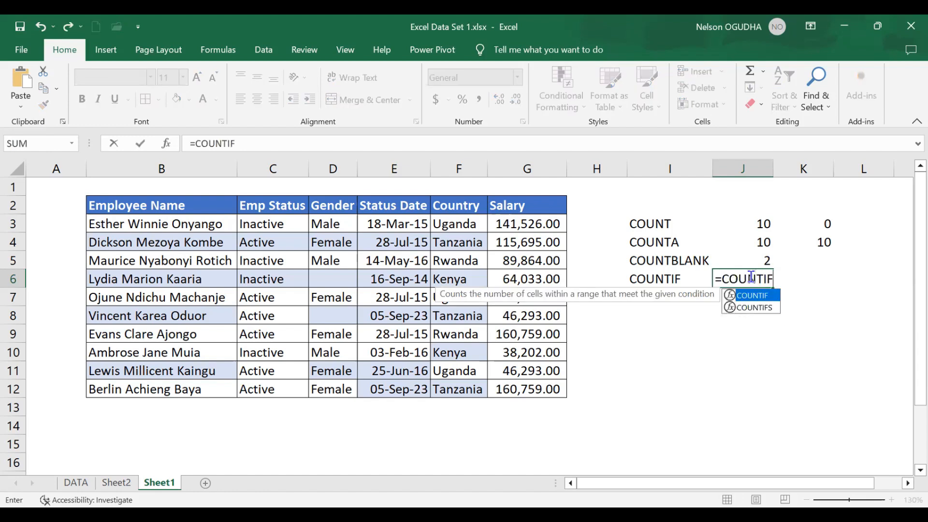
text(()
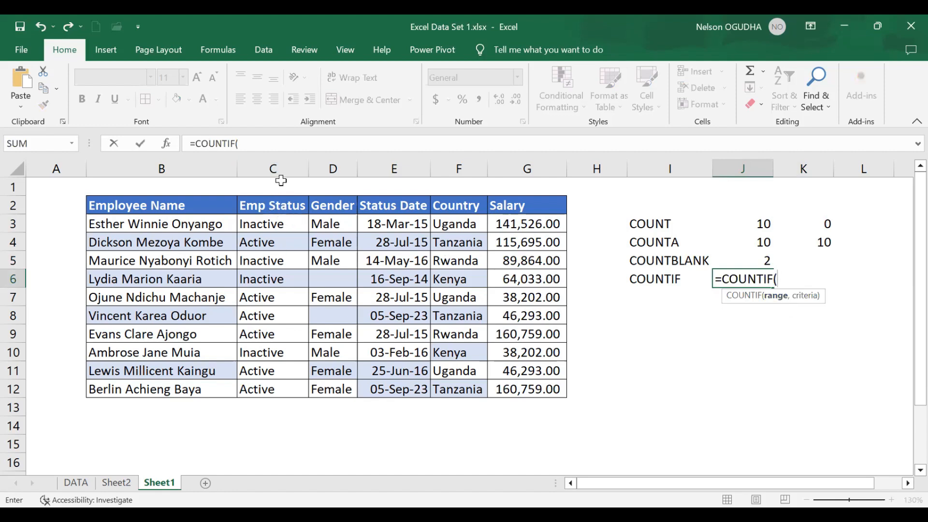
drag(265, 221, 270, 388)
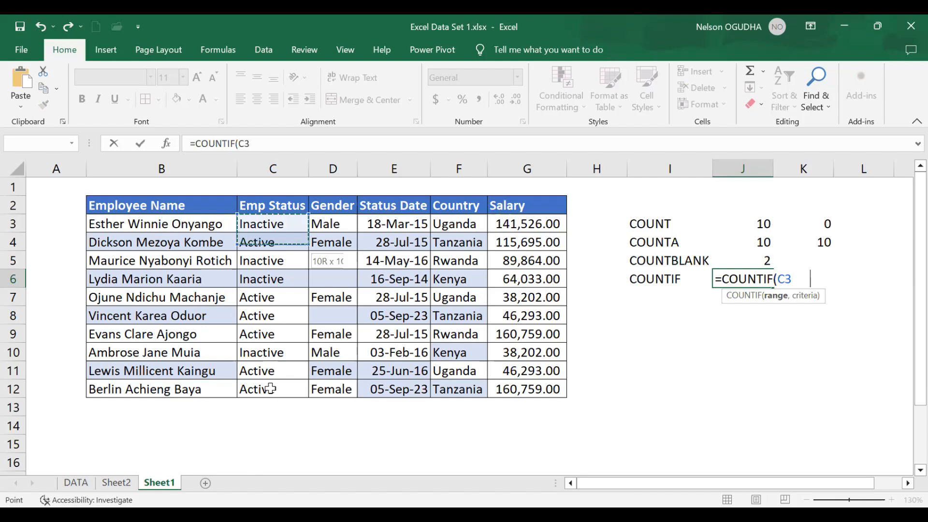
click(267, 163)
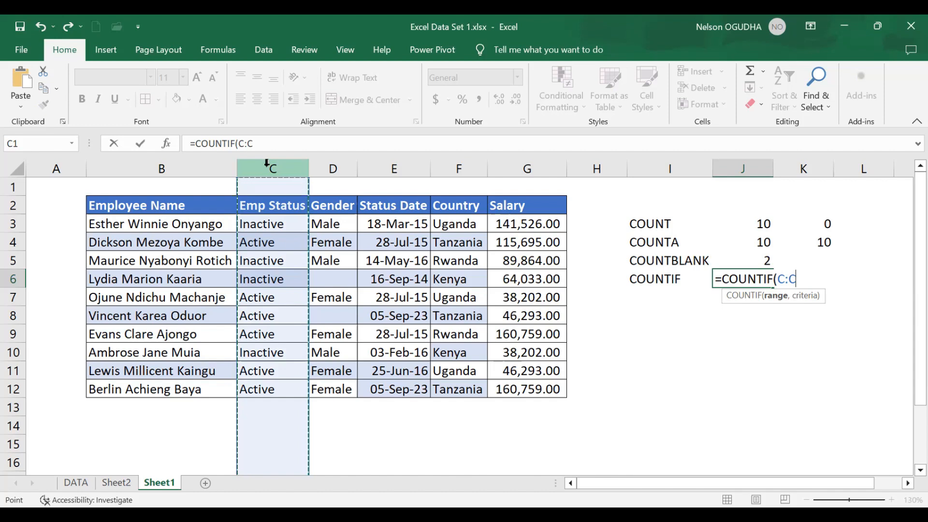
text(,)
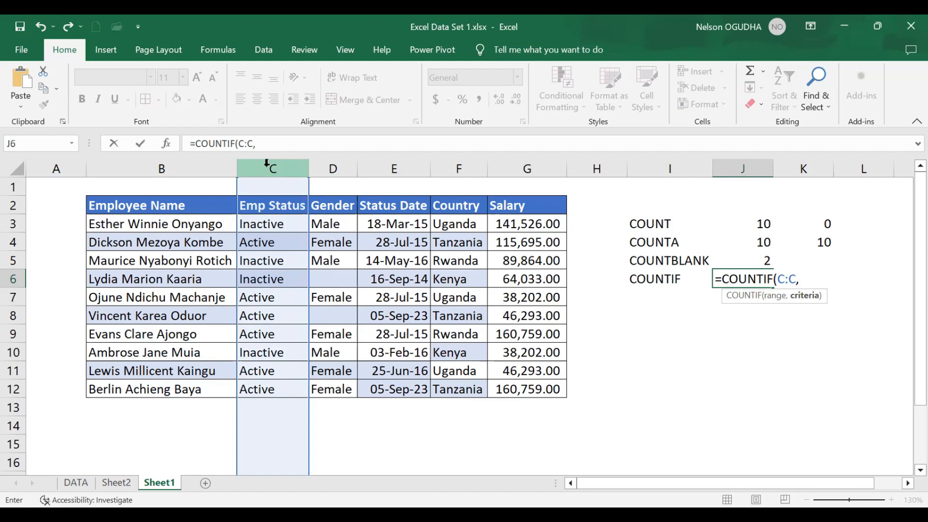
text("Active")
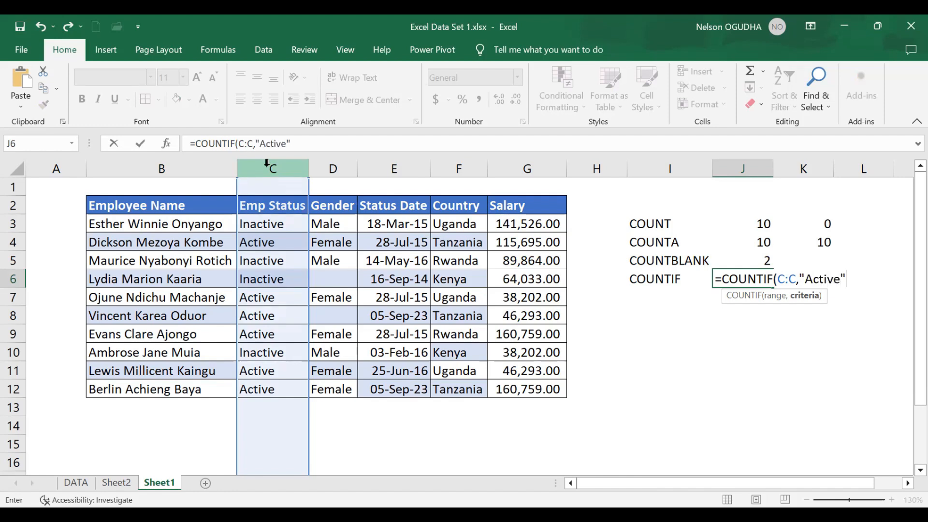
text())
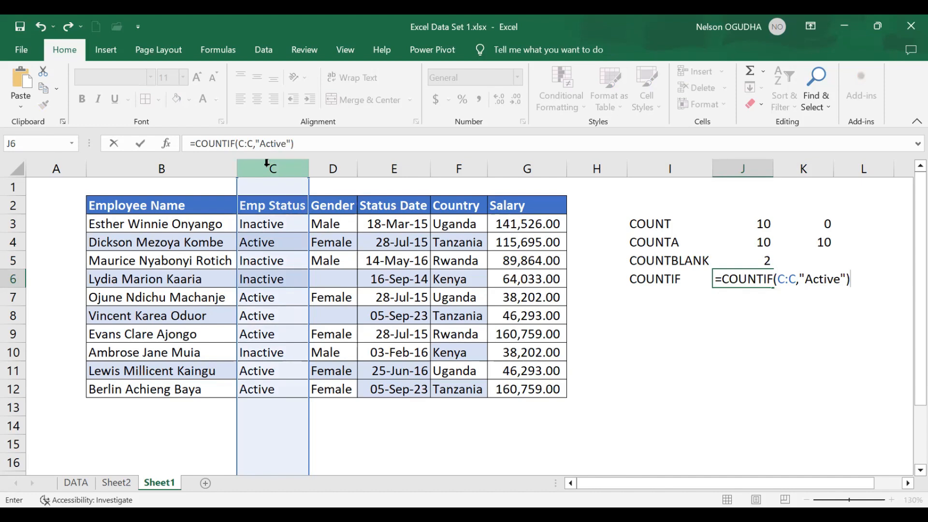
key(Return)
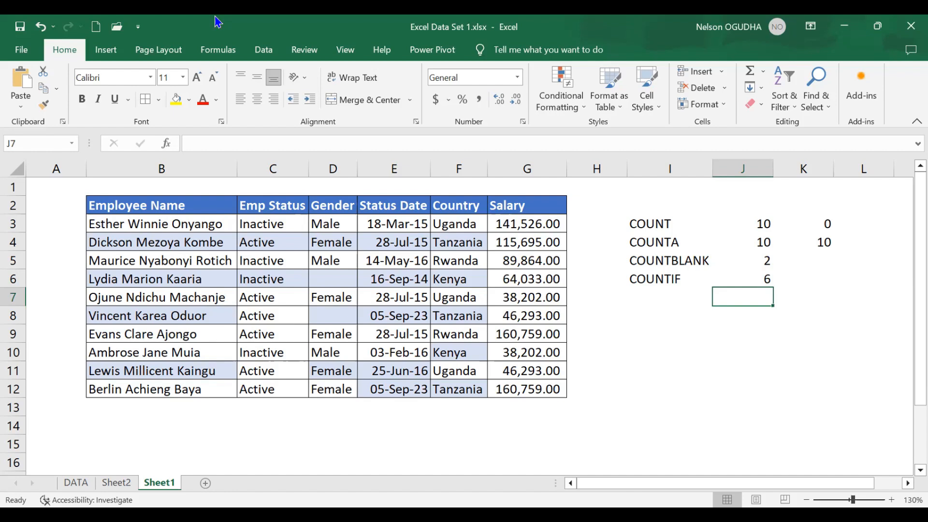
- Add the label COUNTIFS in I7 below COUNTIF
click(665, 294)
text(COUNTIF)
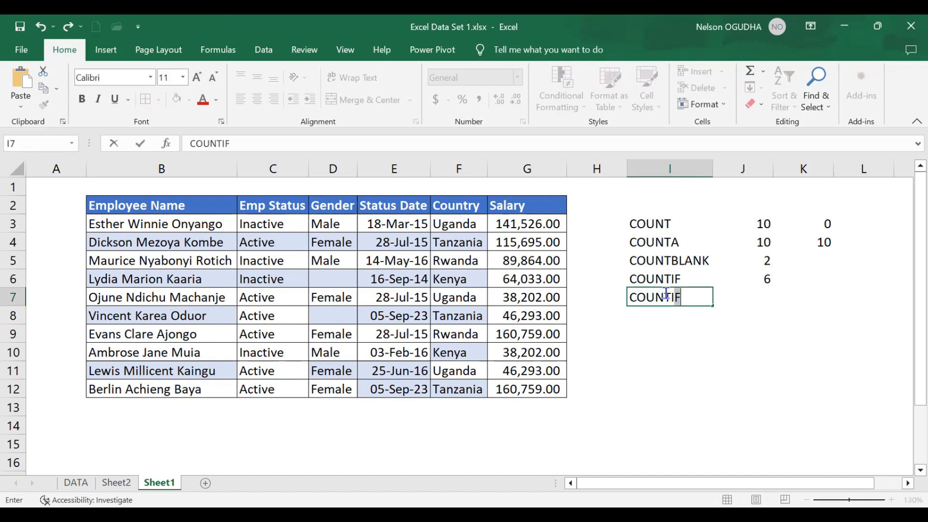
text(S)
key(Tab)
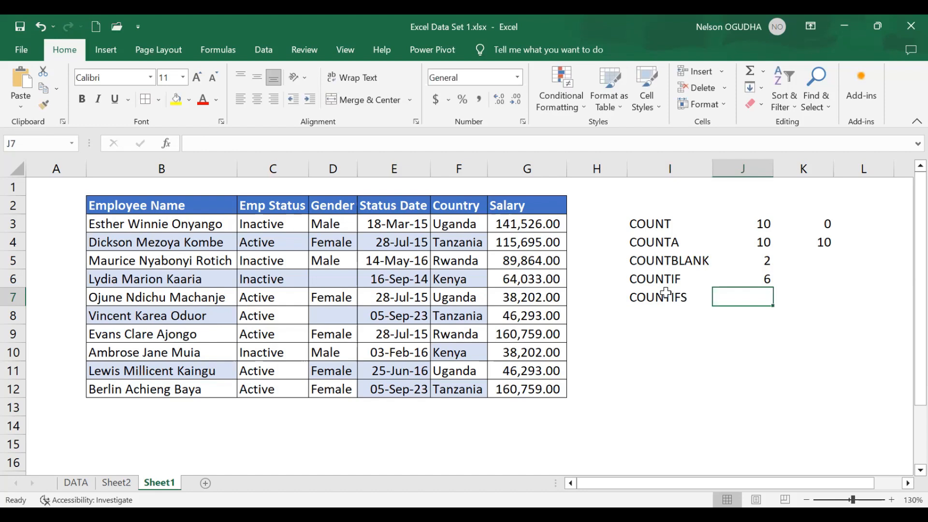
- In J7, enter =COUNTIFS(C:C,"Active",D:D,"Male") to count active male employees
text(=)
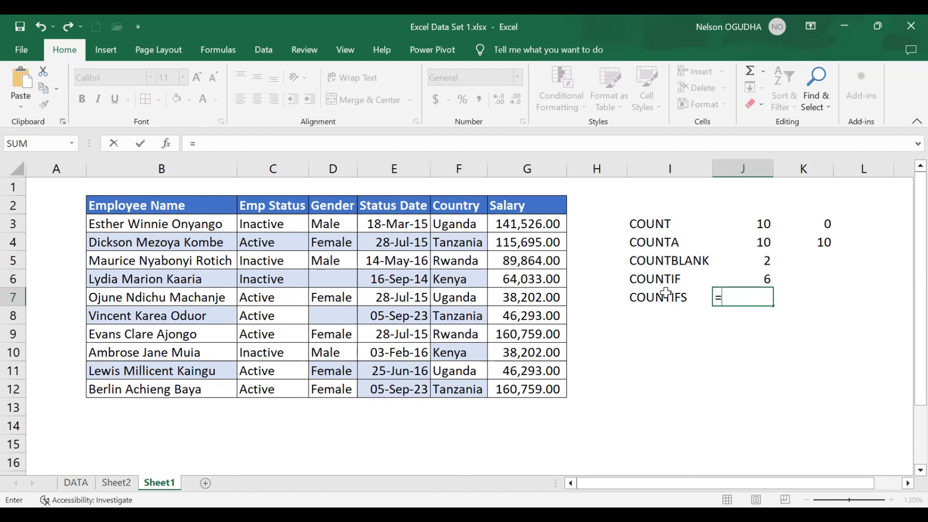
text(COUNTIFS()
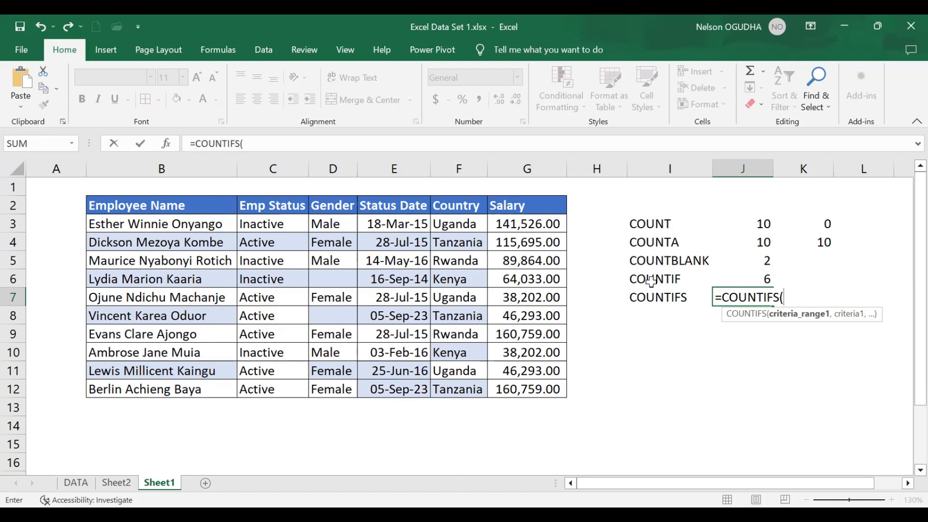
click(284, 163)
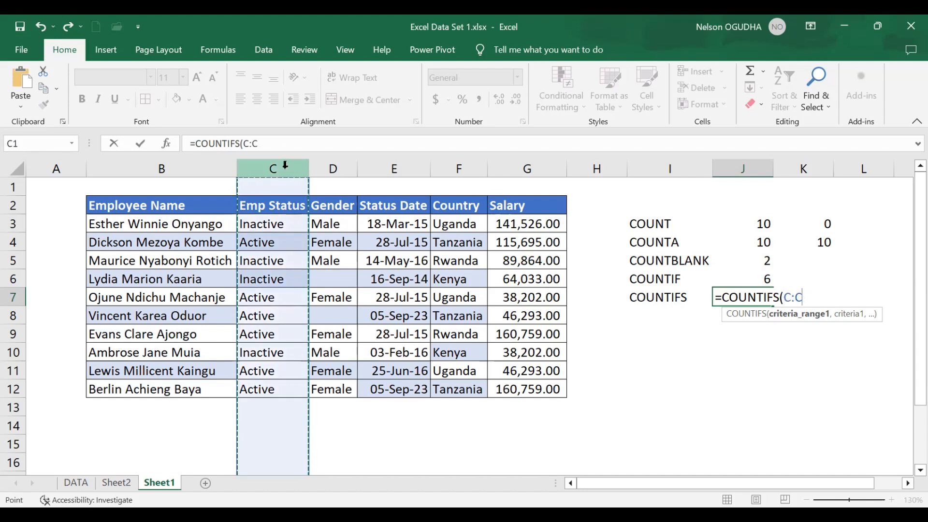
text(,"Active)
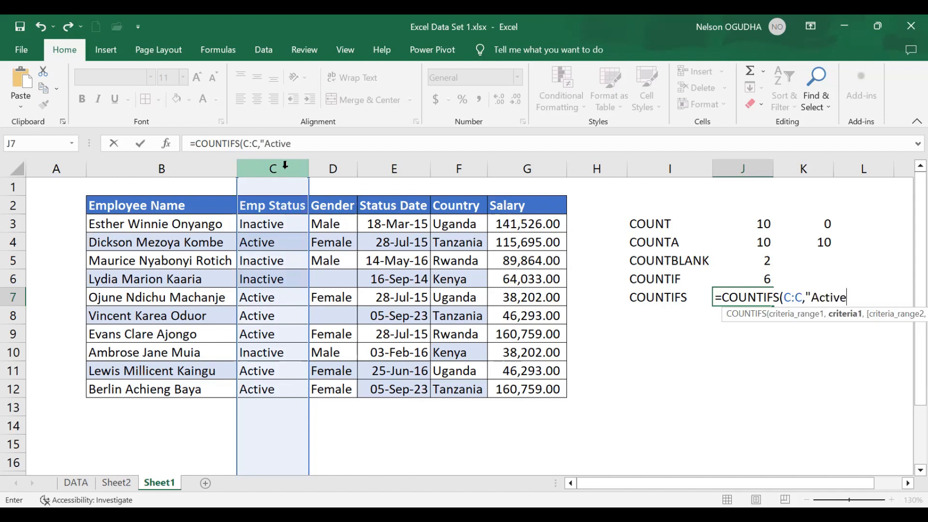
text(",)
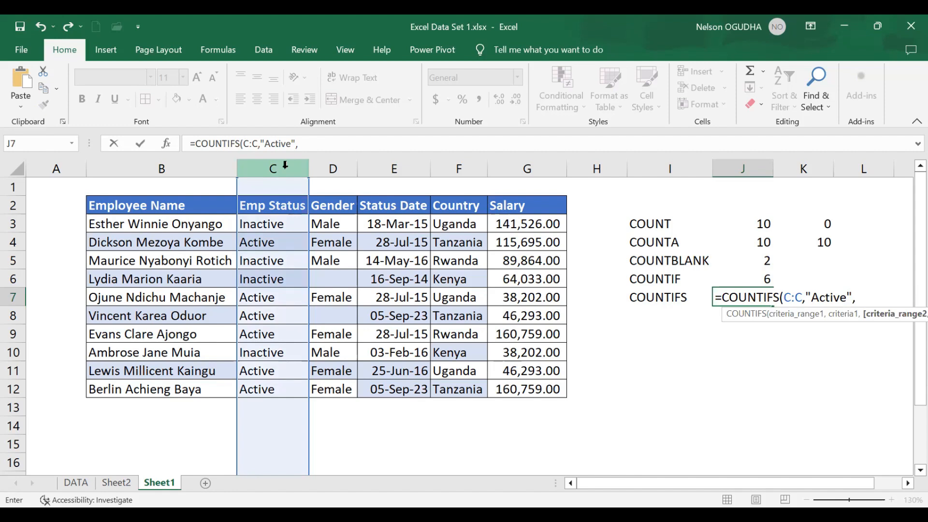
click(327, 161)
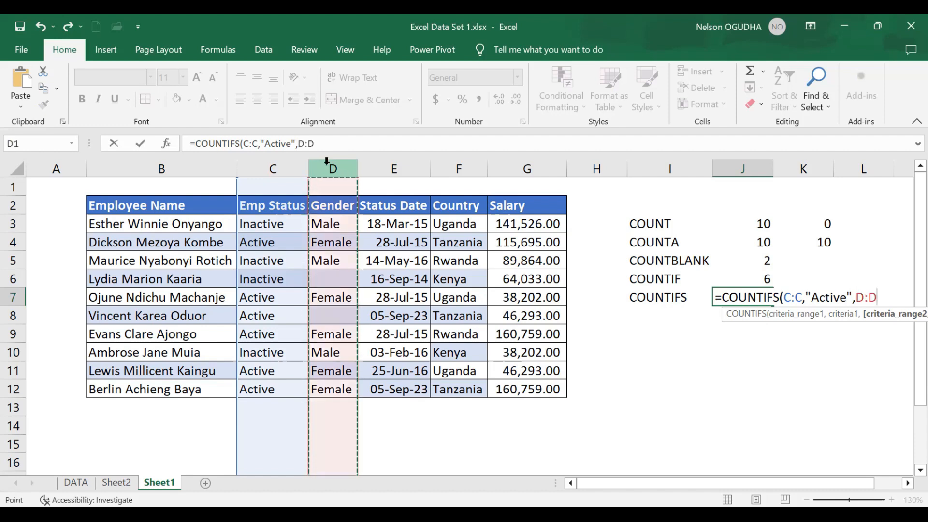
text(,"Mal)
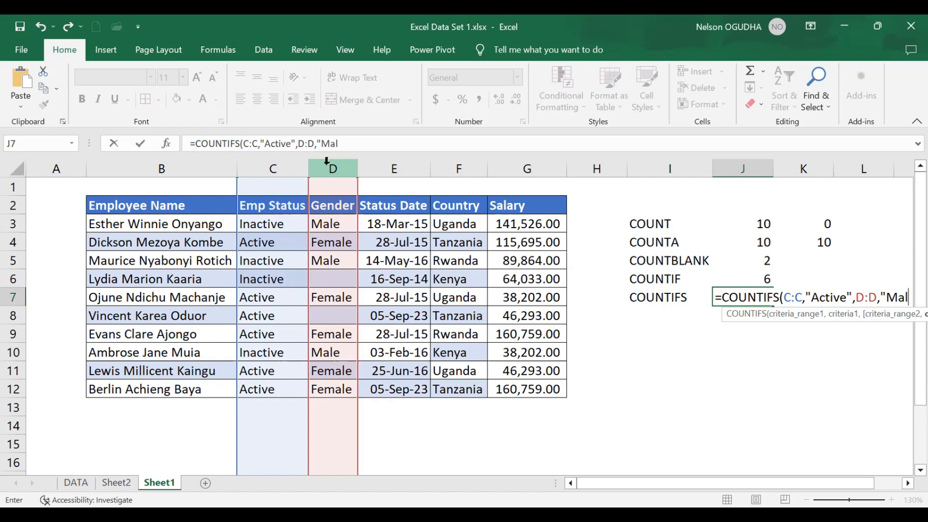
text(e")
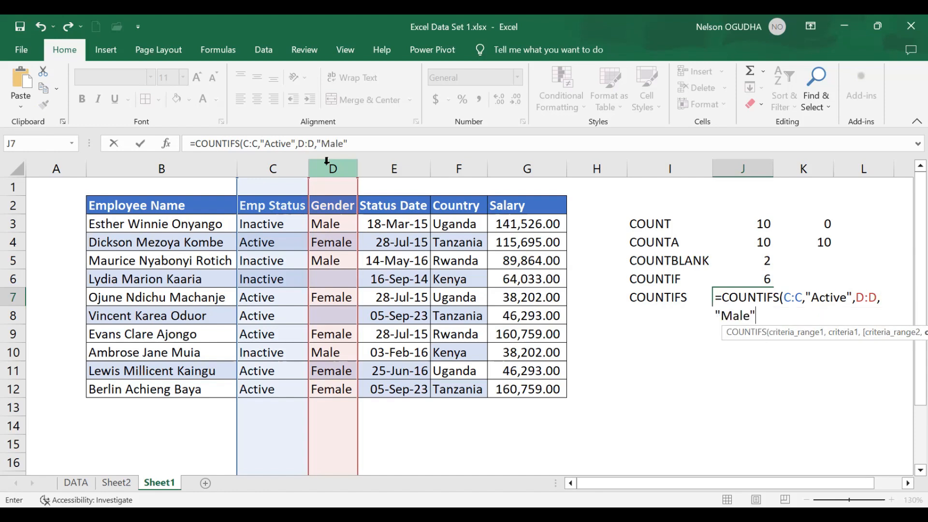
text())
key(Return)
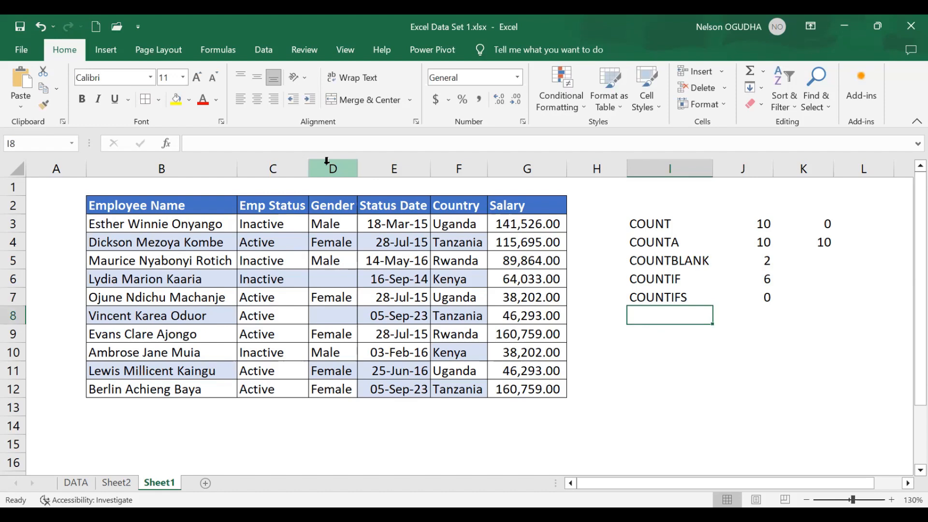
- Inspect the Emp Status and Gender cells row by row for employees who are both Active and Male
click(273, 241)
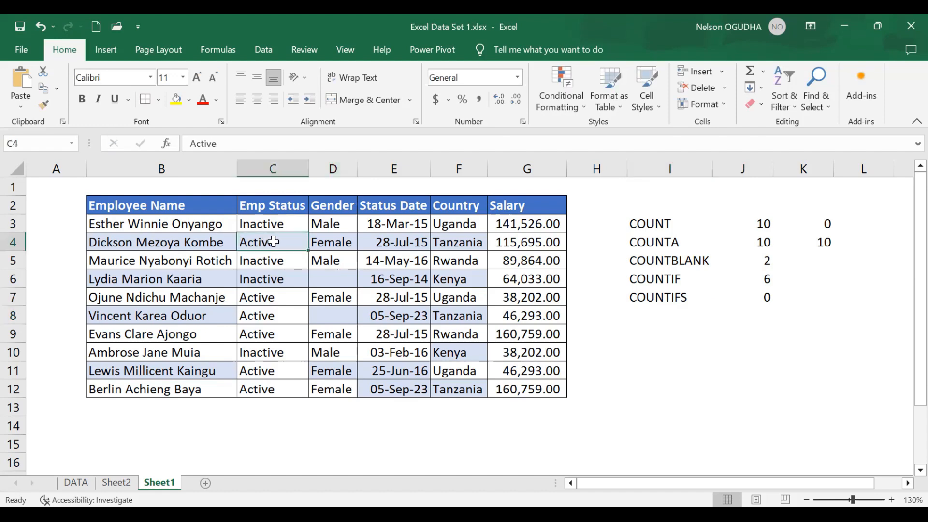
click(330, 242)
click(261, 299)
drag(308, 299, 312, 297)
click(270, 316)
click(322, 321)
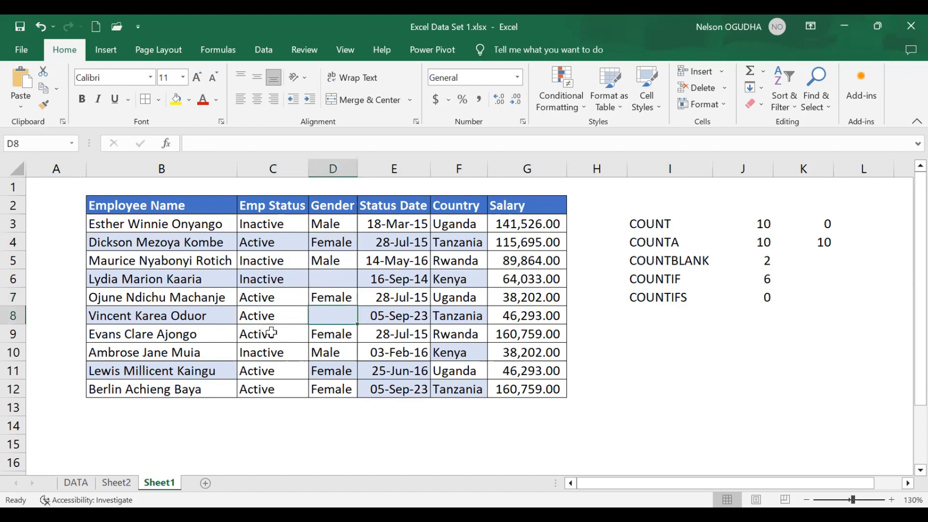
click(271, 334)
click(320, 333)
click(252, 374)
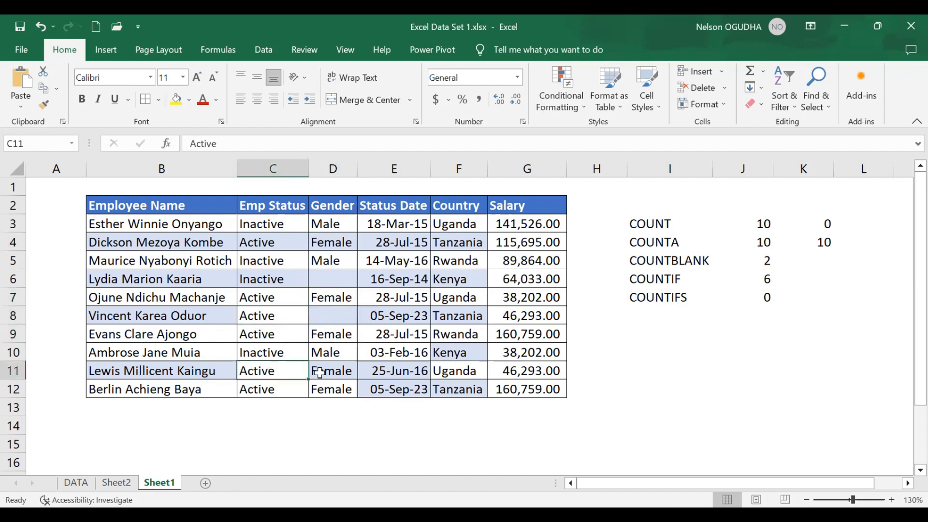
click(316, 370)
click(253, 388)
click(316, 388)
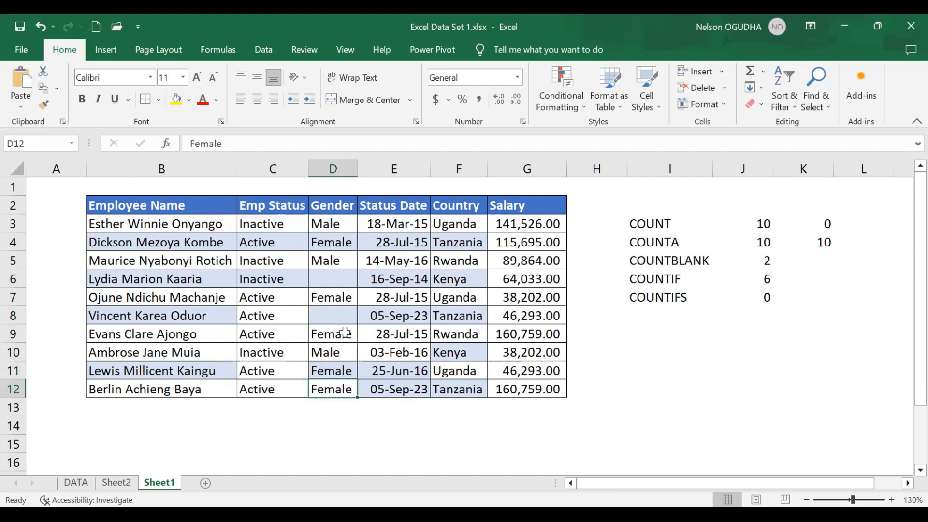
- Fill the empty Gender cell D8 with Male and select the COUNTIFS result in J7
click(344, 316)
text(Male)
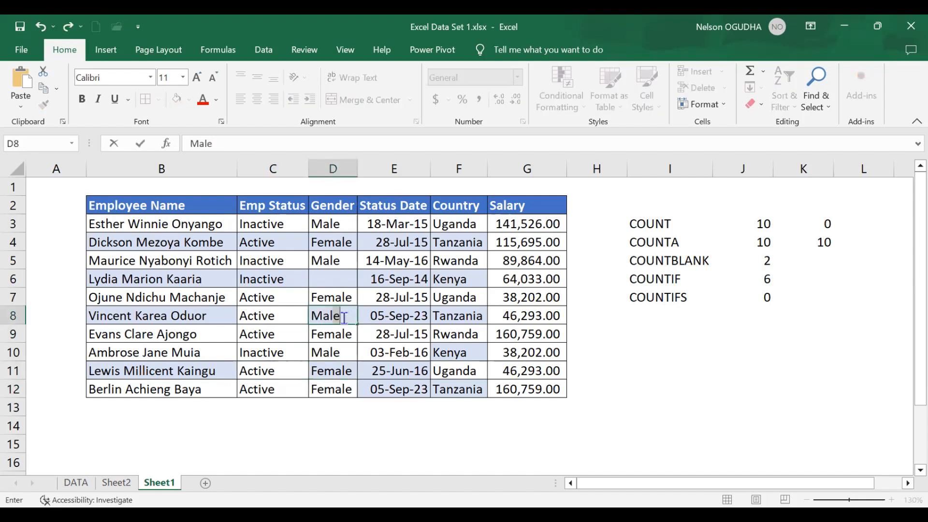
click(340, 385)
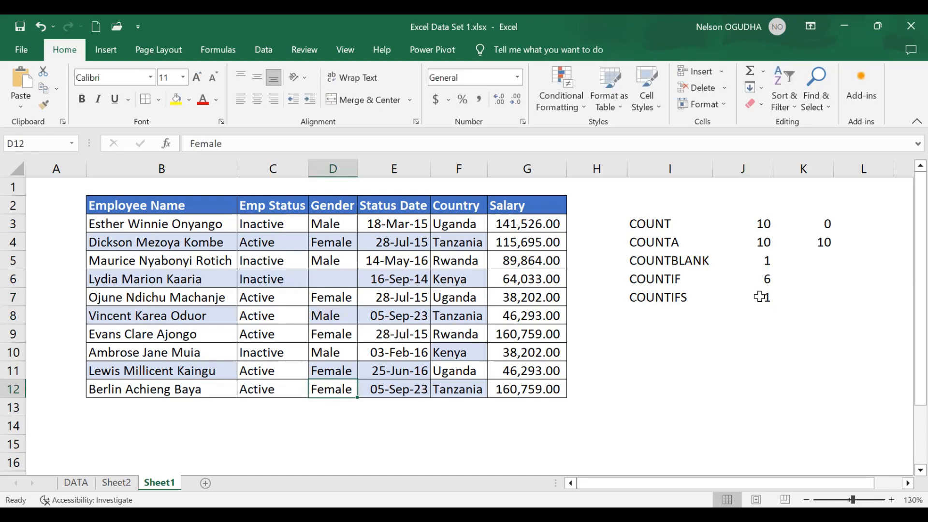
click(766, 302)
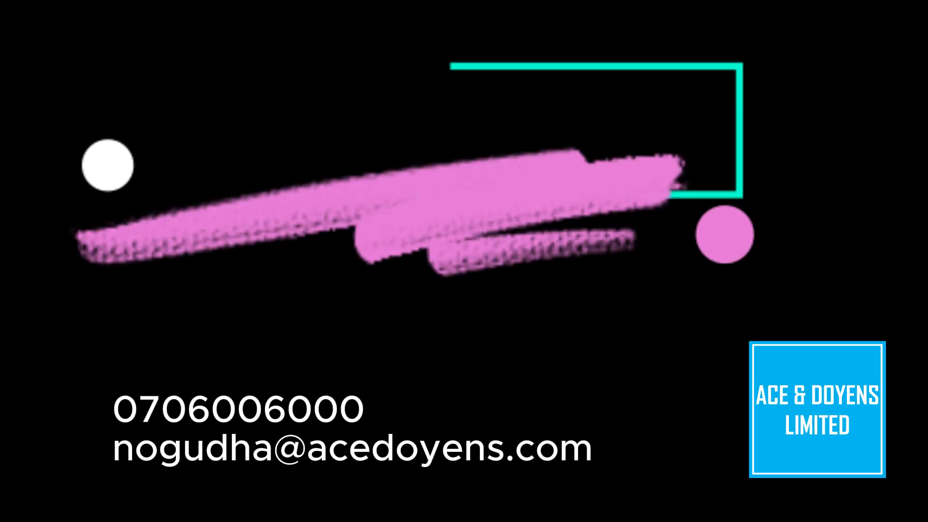